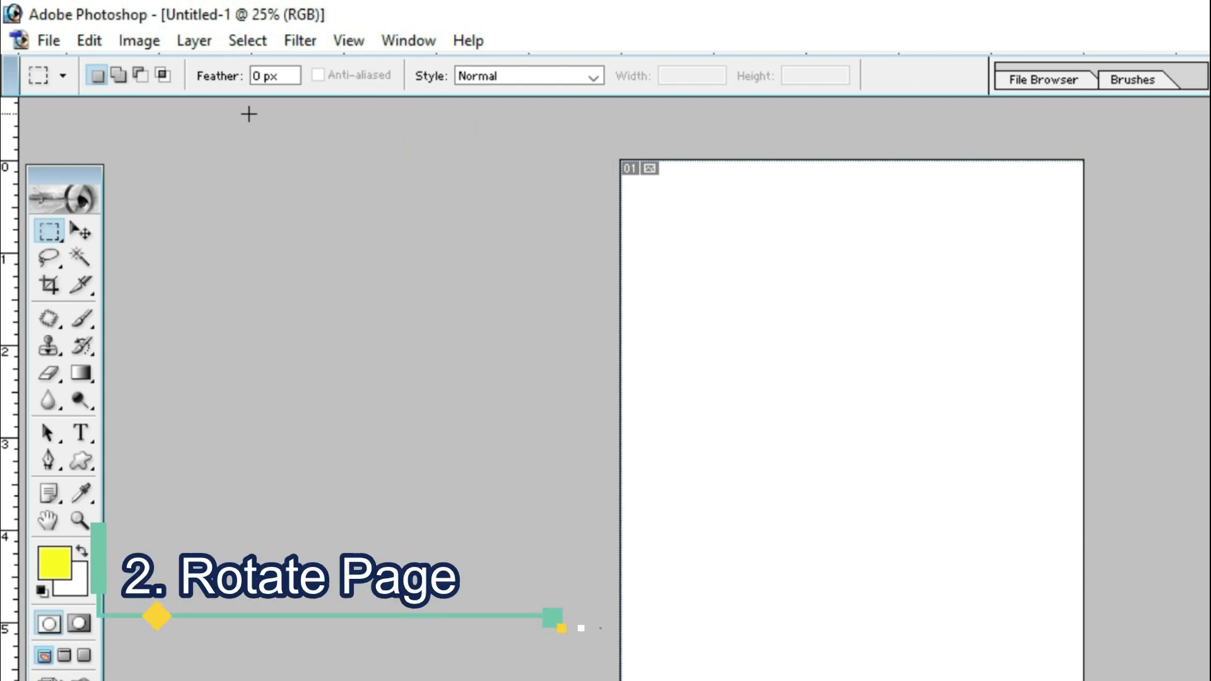
Rotate the blank canvas a quarter turn to landscape orientation and add a new layer above the background.
click(135, 52)
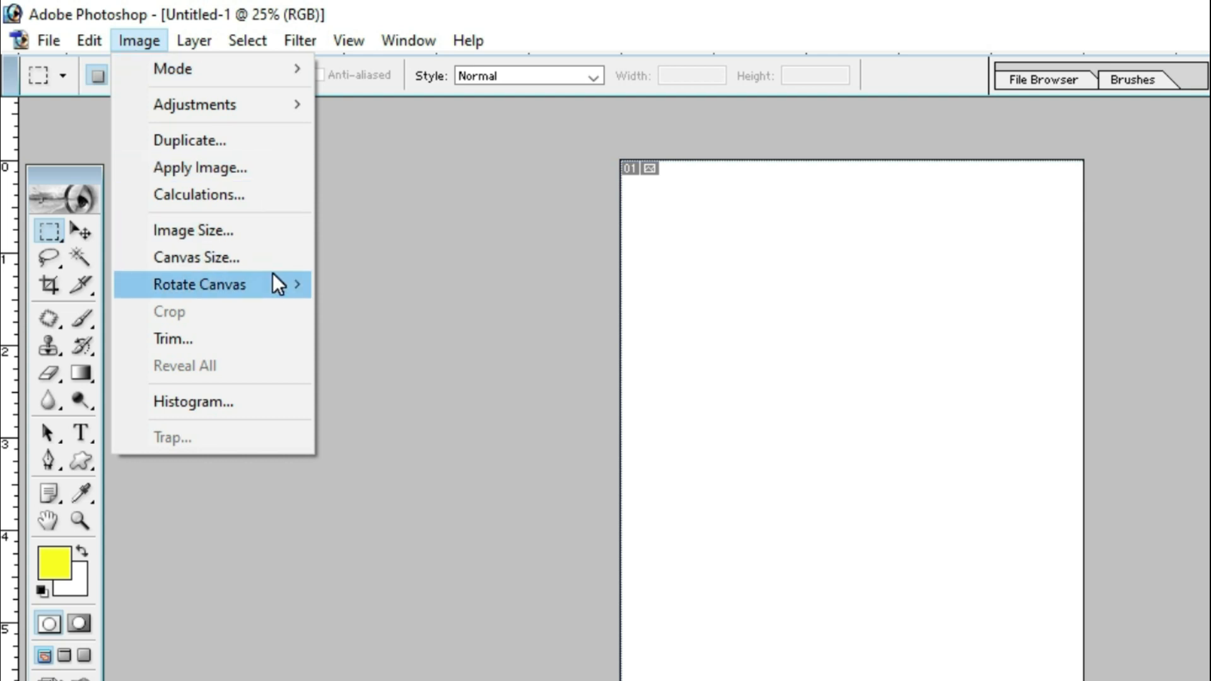
mouse_move(275, 273)
click(380, 309)
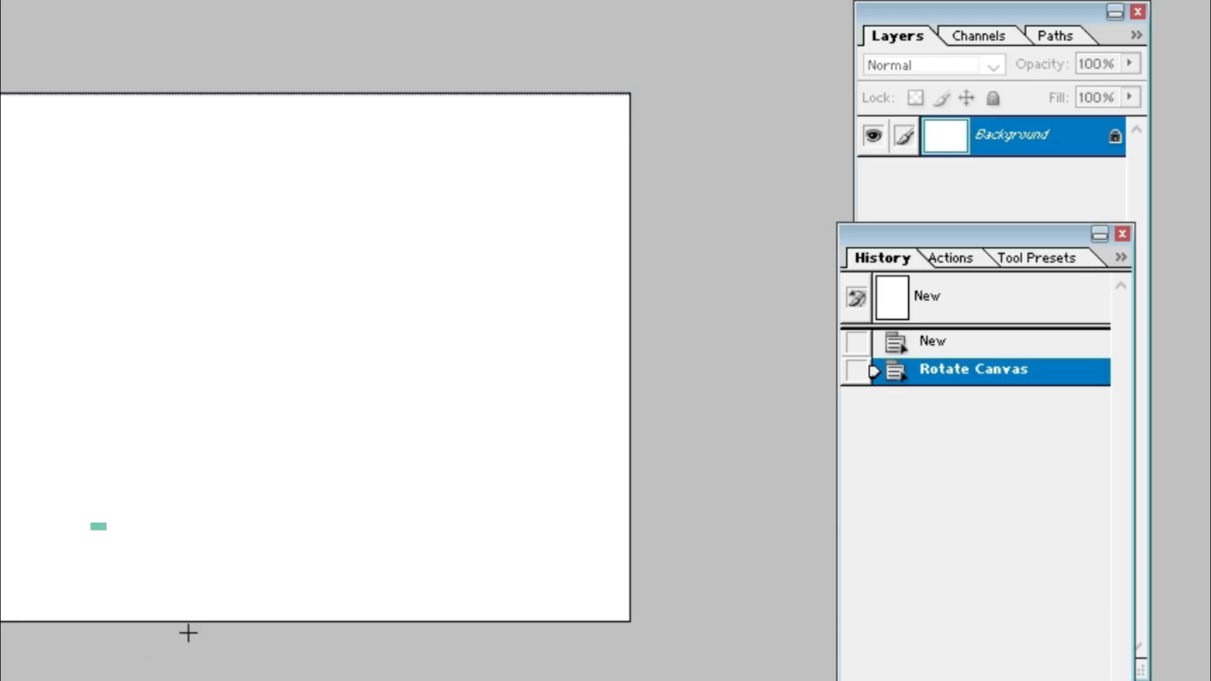
click(1033, 129)
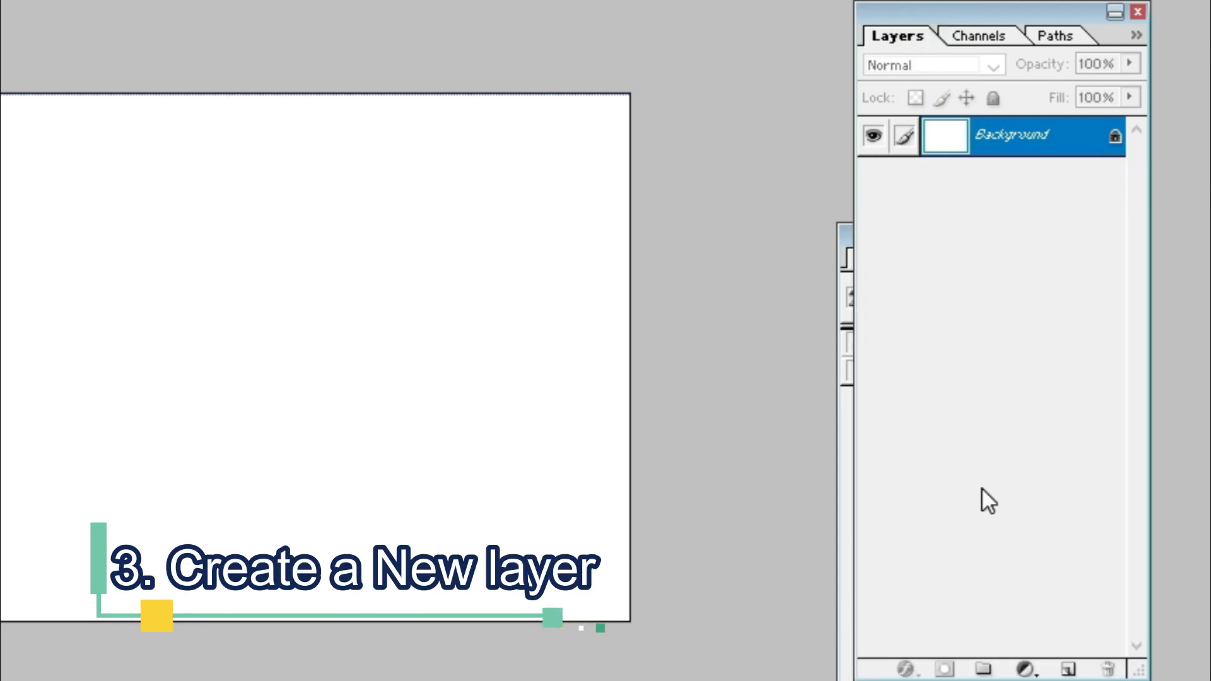
click(1068, 669)
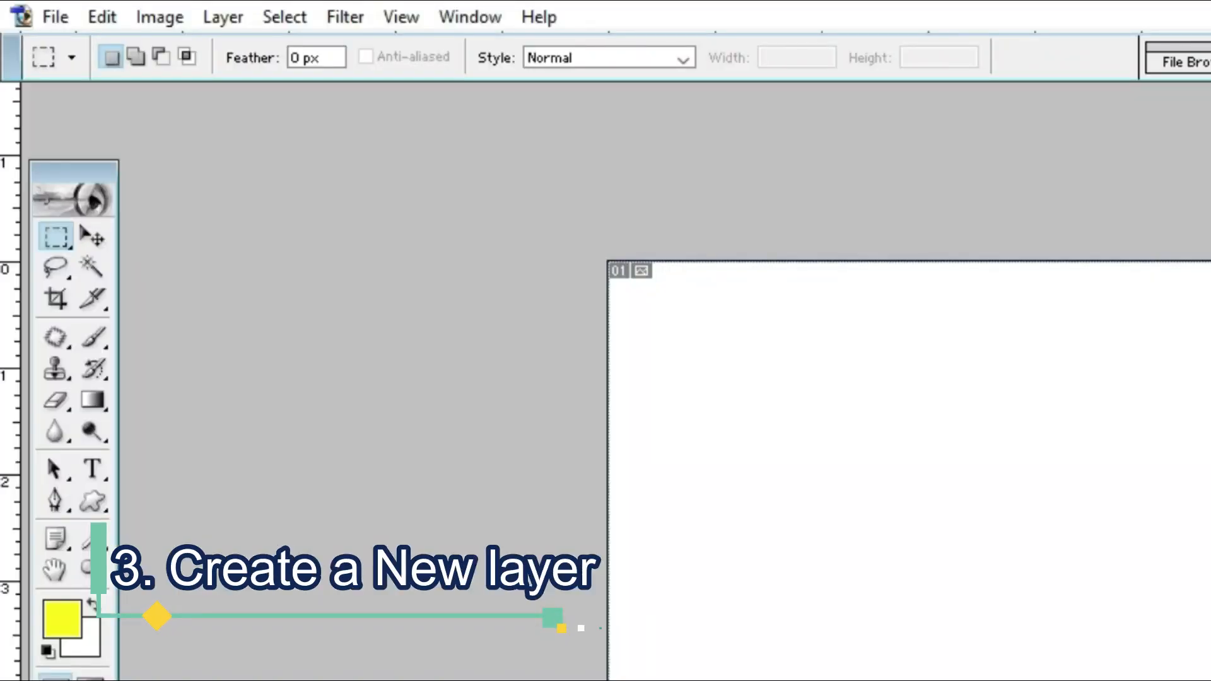
Fill the new layer with a diagonal Blue, Red, Yellow linear gradient and set the layer's fill to 54%.
click(100, 388)
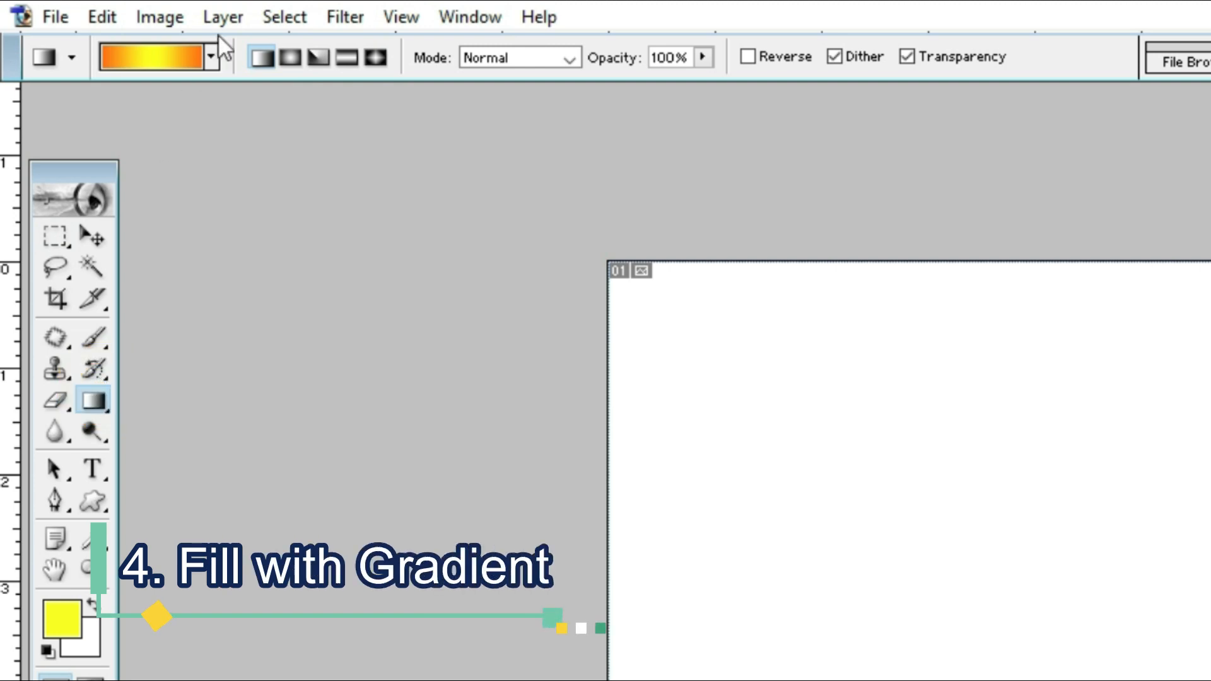
click(181, 51)
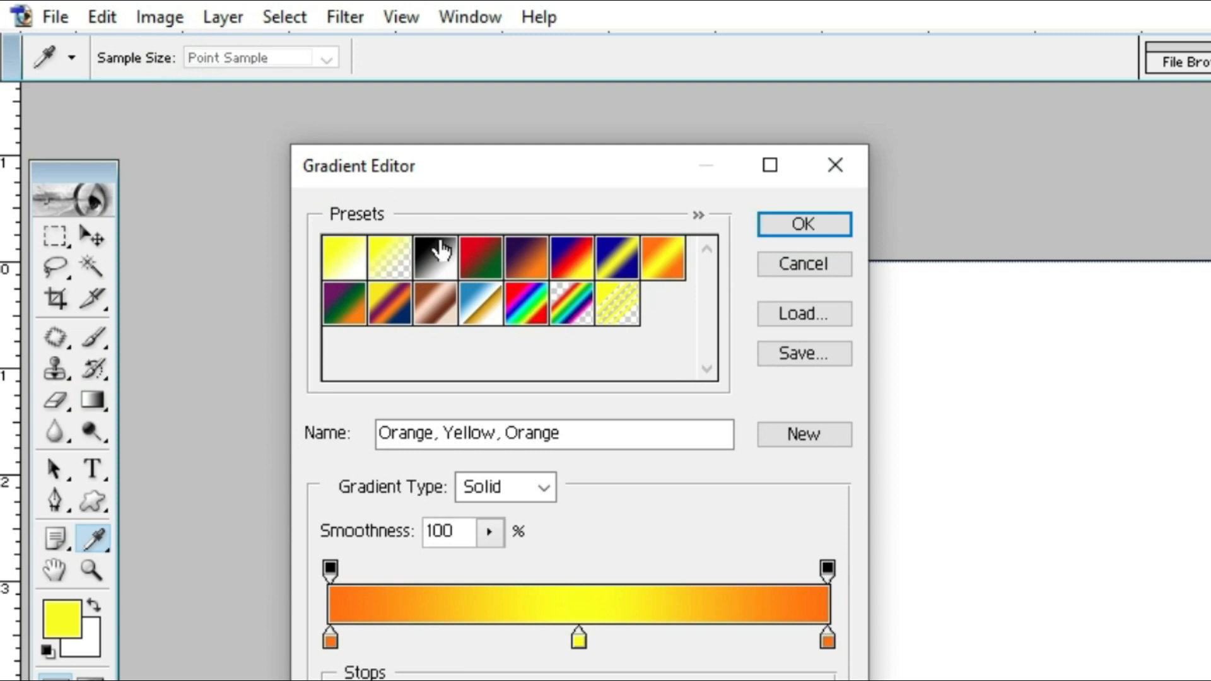
click(576, 278)
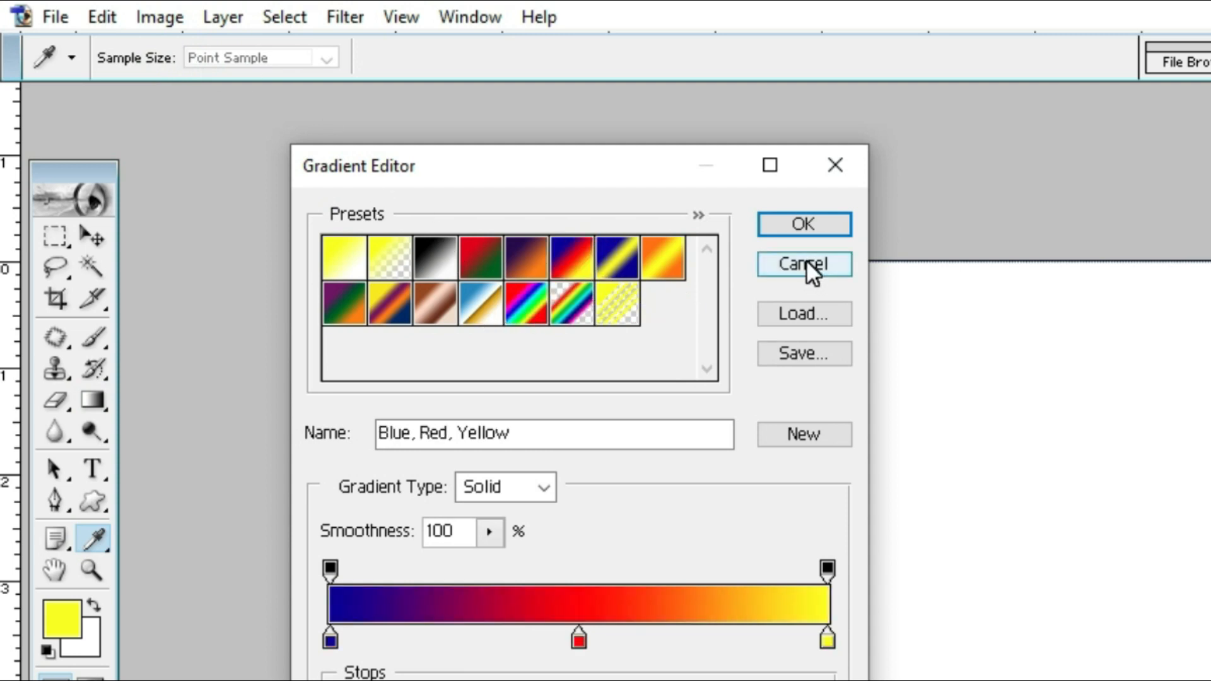
click(793, 227)
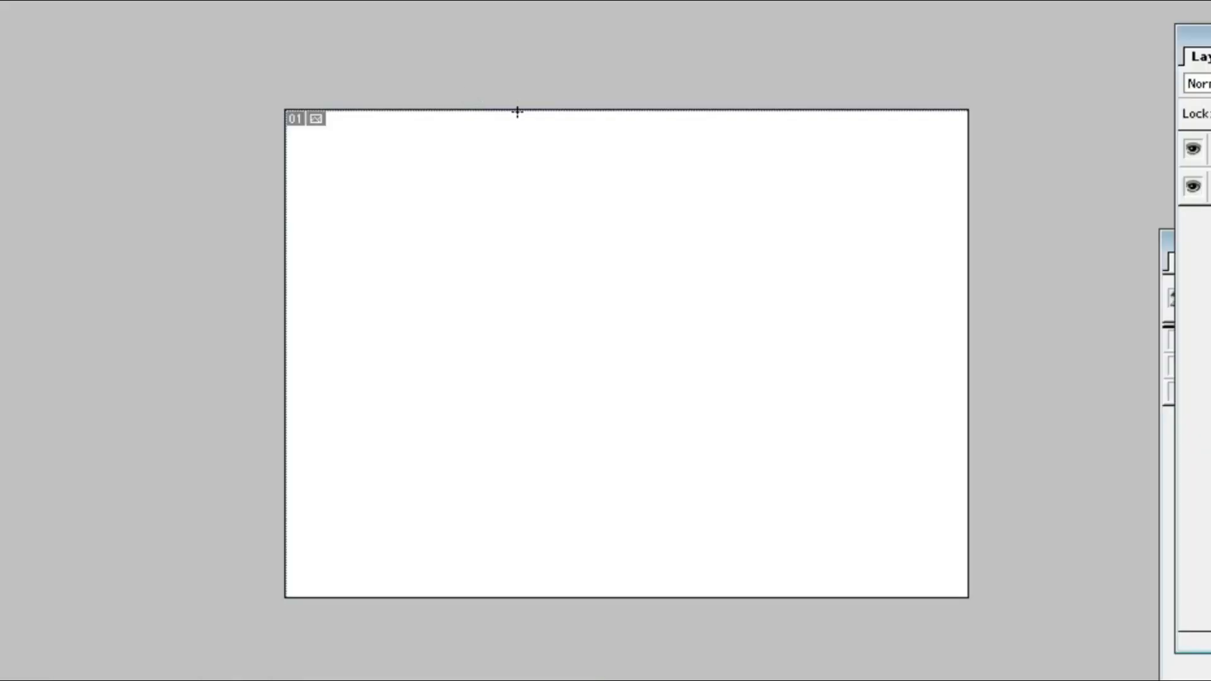
drag(517, 112, 717, 517)
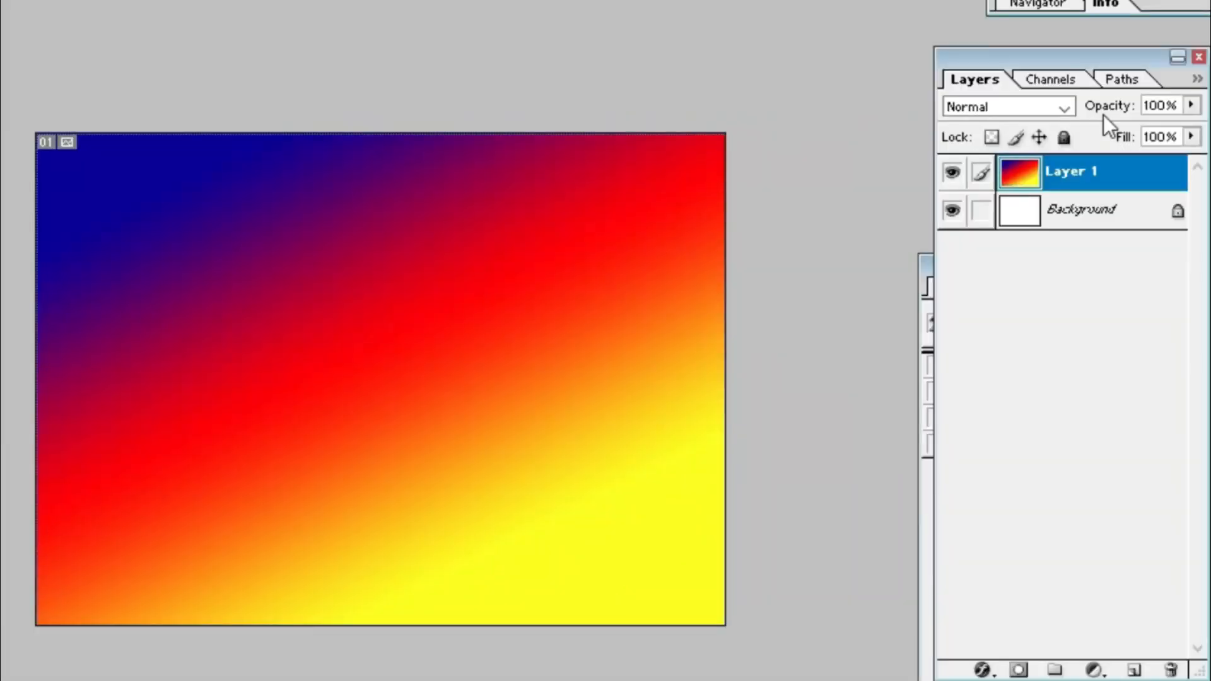
click(1190, 137)
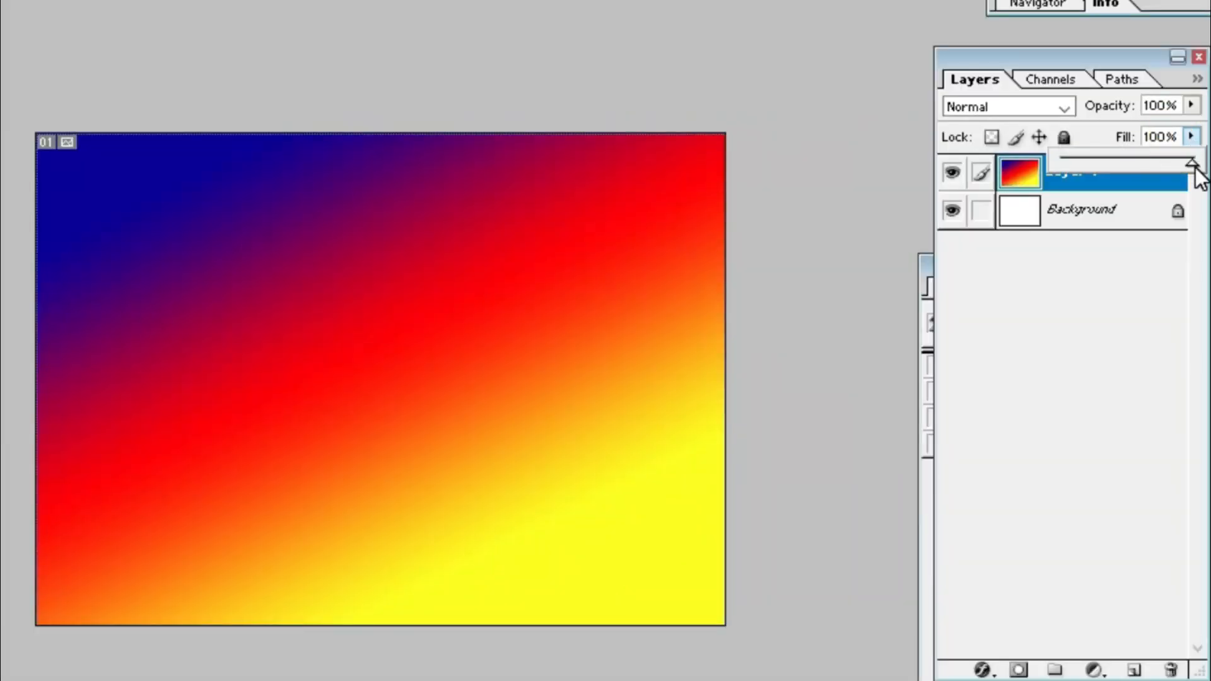
drag(1194, 168, 1144, 168)
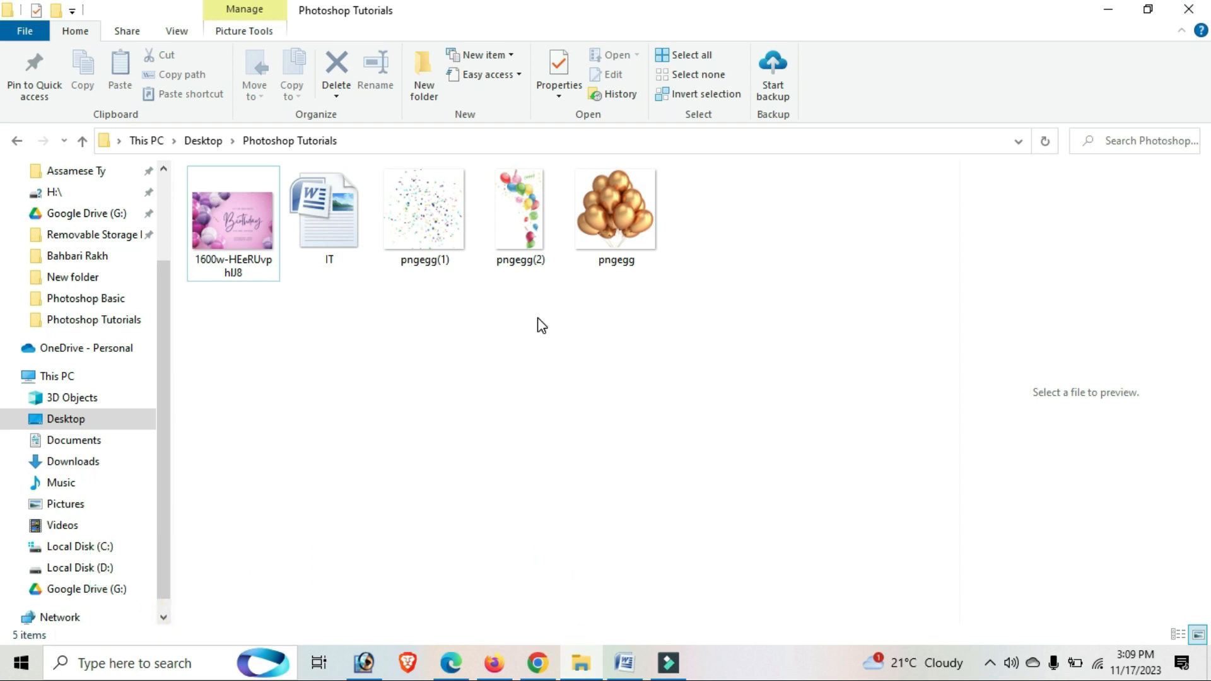
Open pngegg(1) and pngegg(2) from the Photoshop Tutorials folder in Photoshop and spread their windows apart.
click(522, 234)
ctrl+click(451, 244)
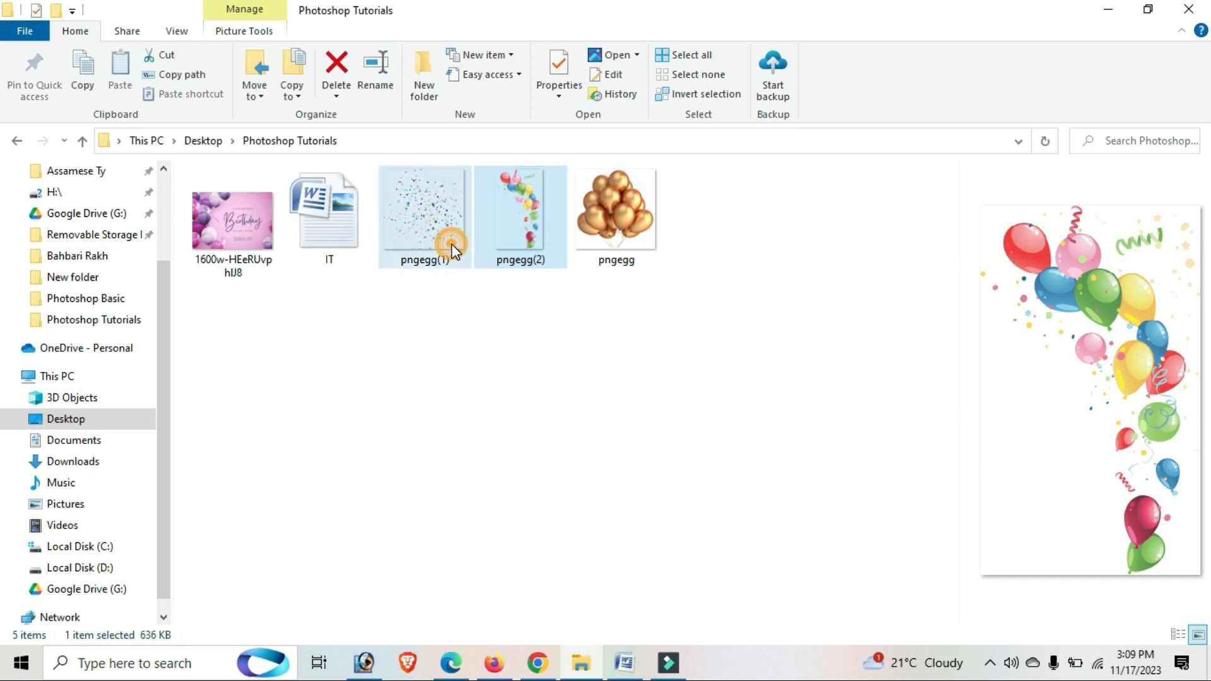
drag(452, 244, 377, 492)
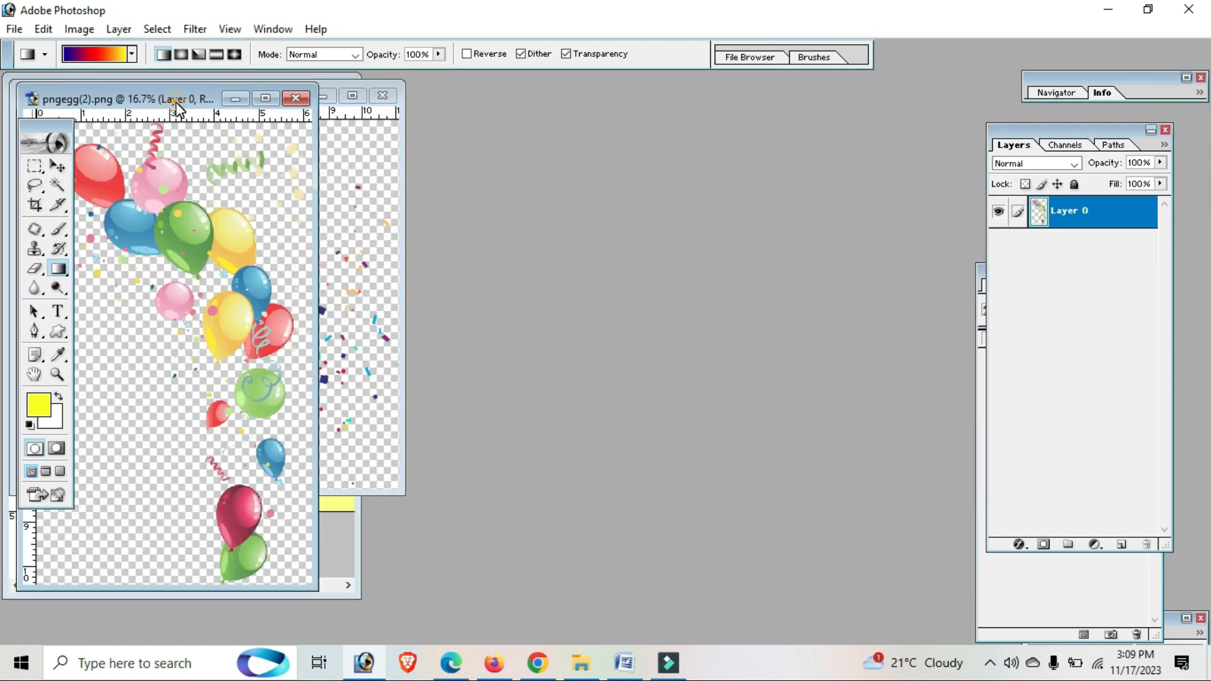
drag(179, 107, 656, 186)
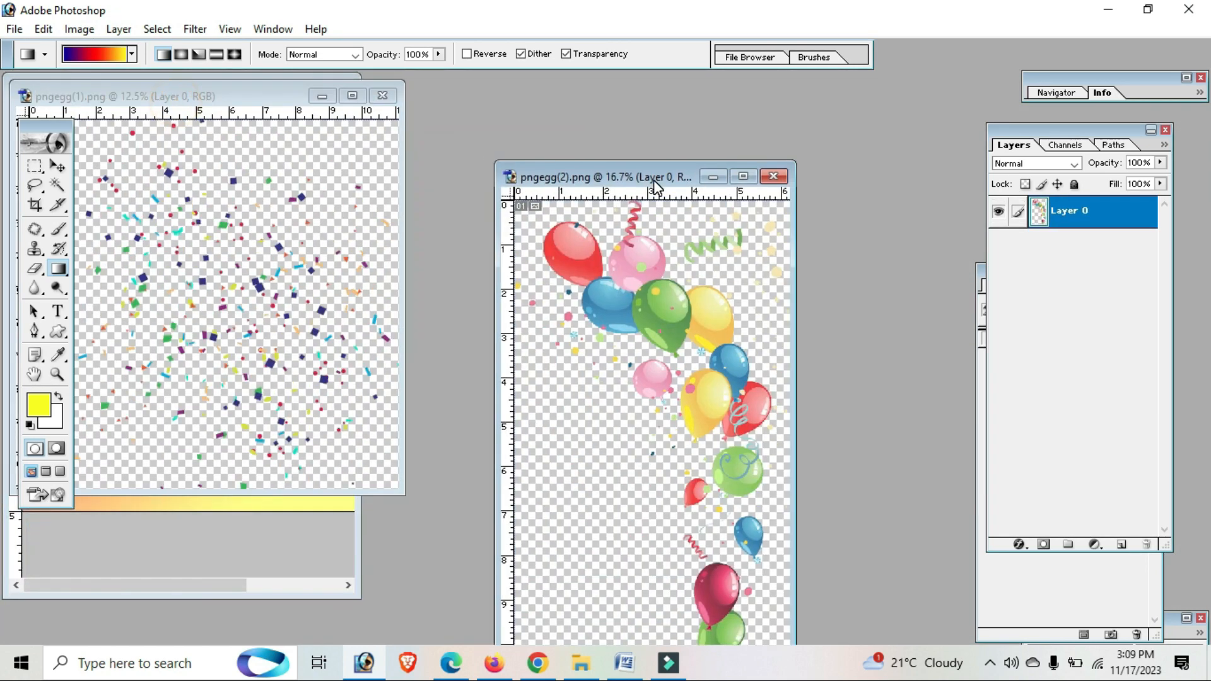
click(254, 88)
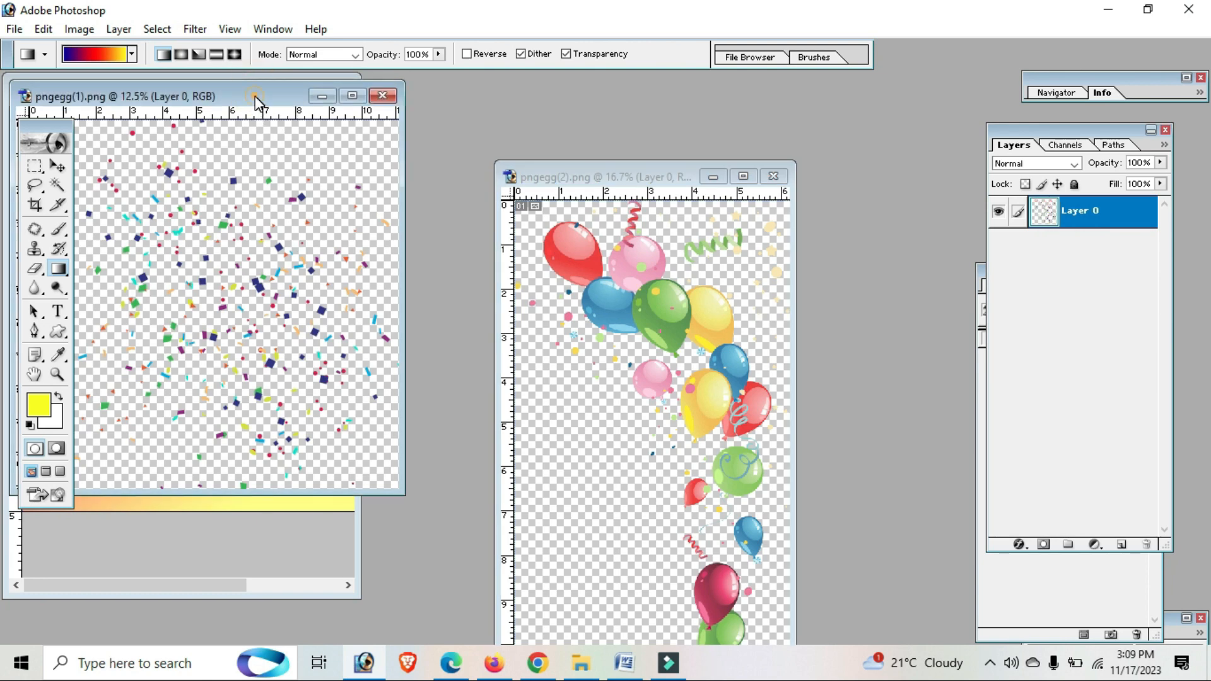
drag(255, 100, 426, 444)
Copy the colourful balloons image from pngegg(2).png into the Untitled-1 gradient document.
click(295, 323)
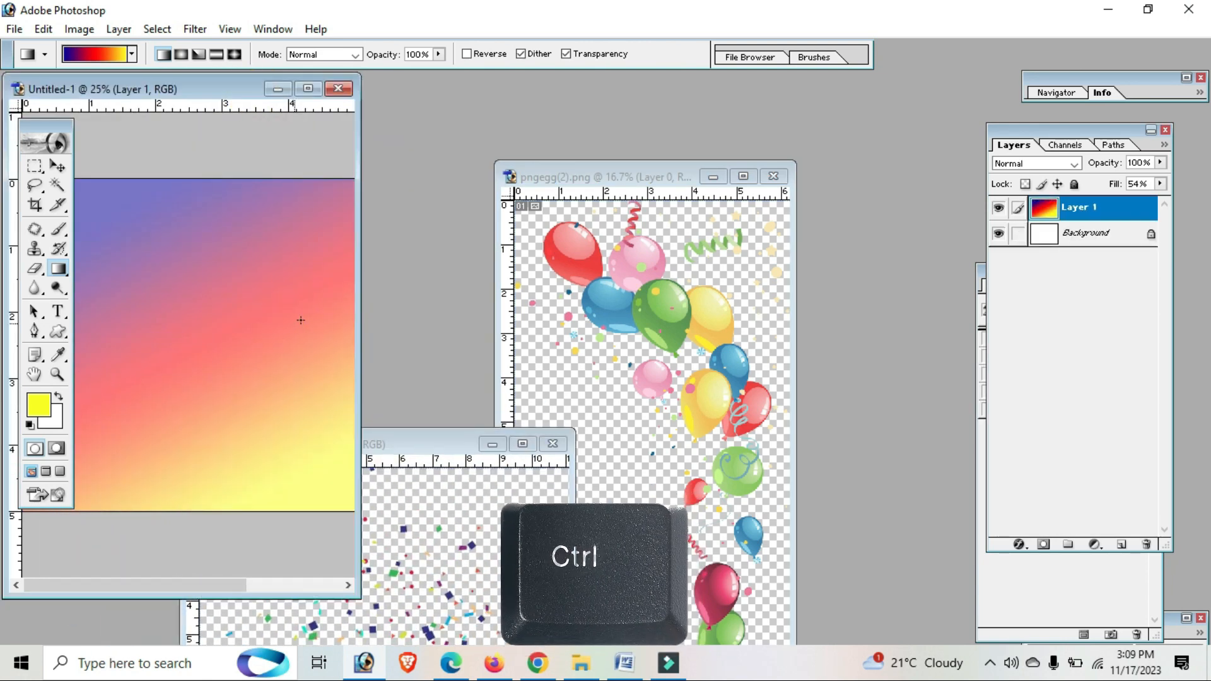
click(678, 327)
drag(677, 327, 244, 362)
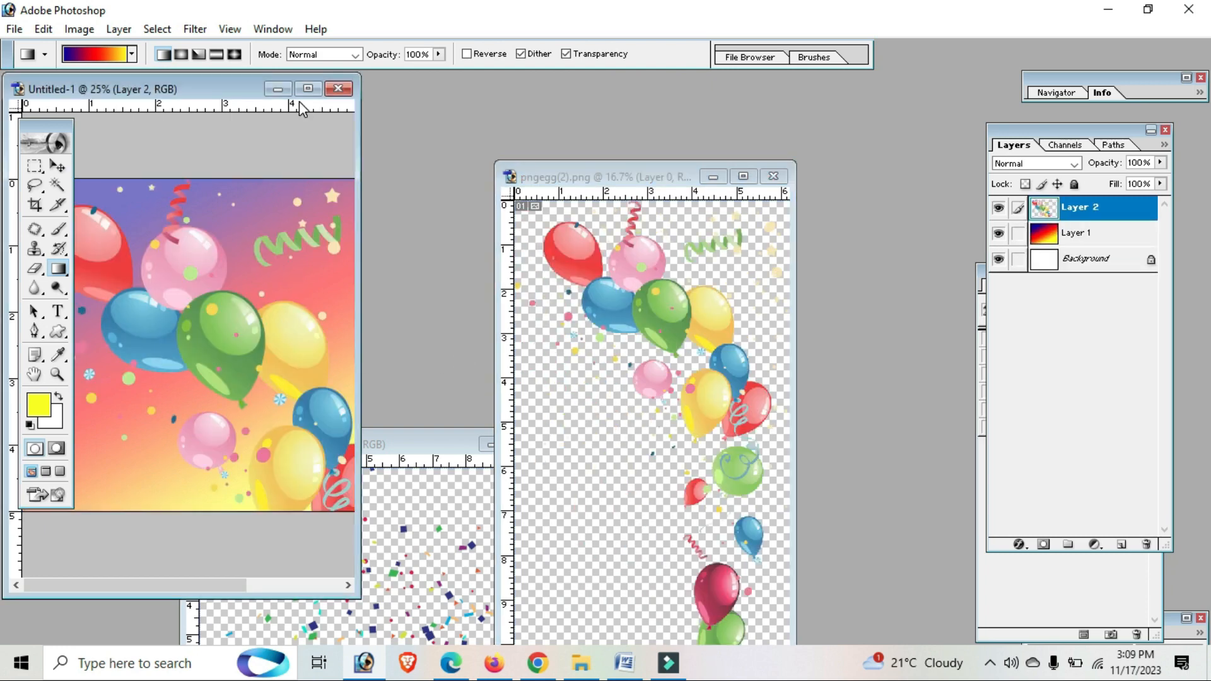
Scale the colourful balloons down proportionally and place them along the right side of the gradient canvas.
click(308, 89)
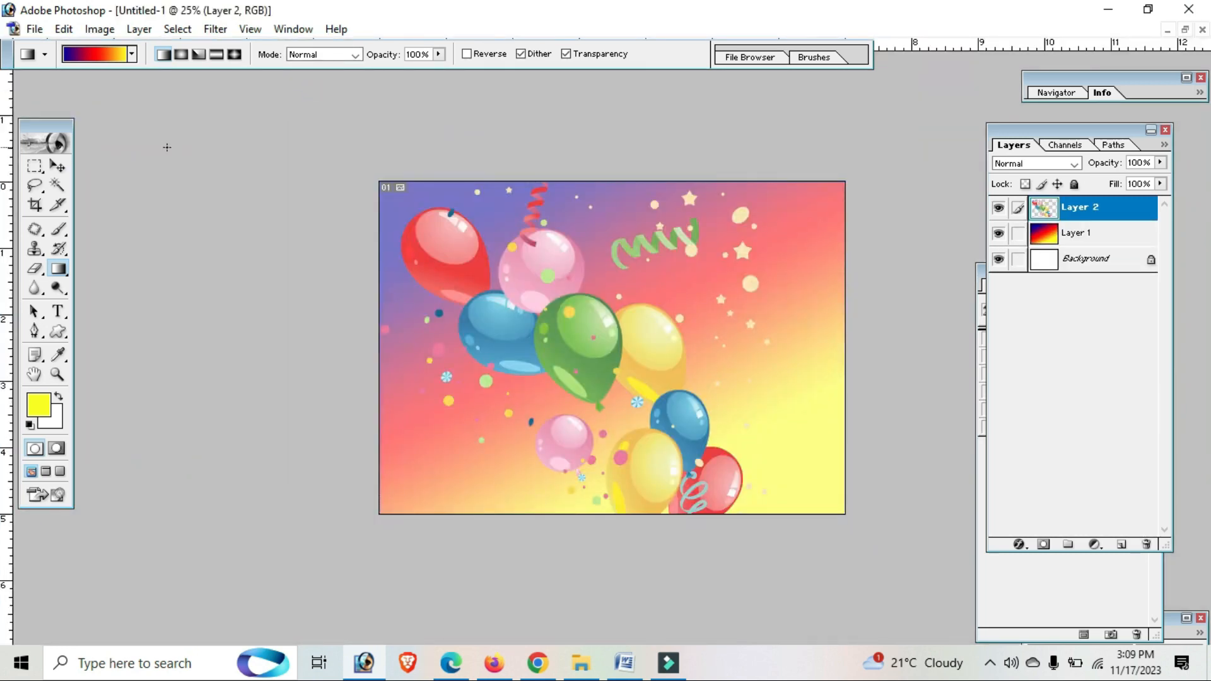
click(56, 168)
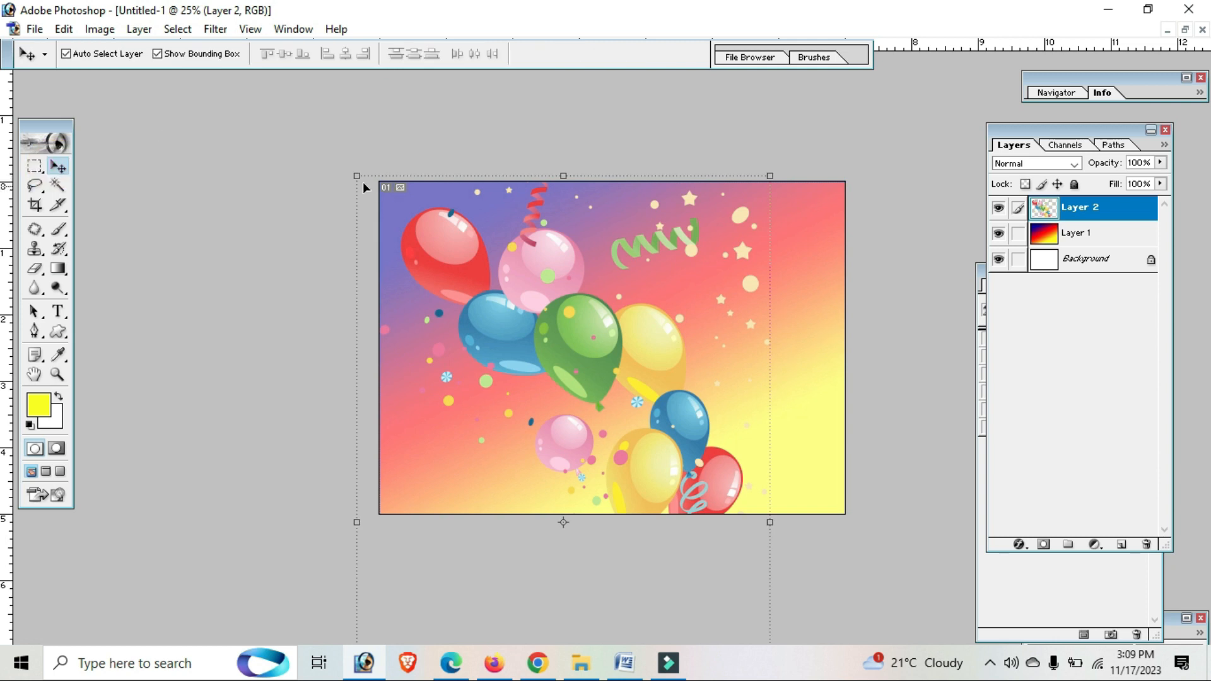
drag(353, 176, 561, 336)
drag(528, 421, 478, 178)
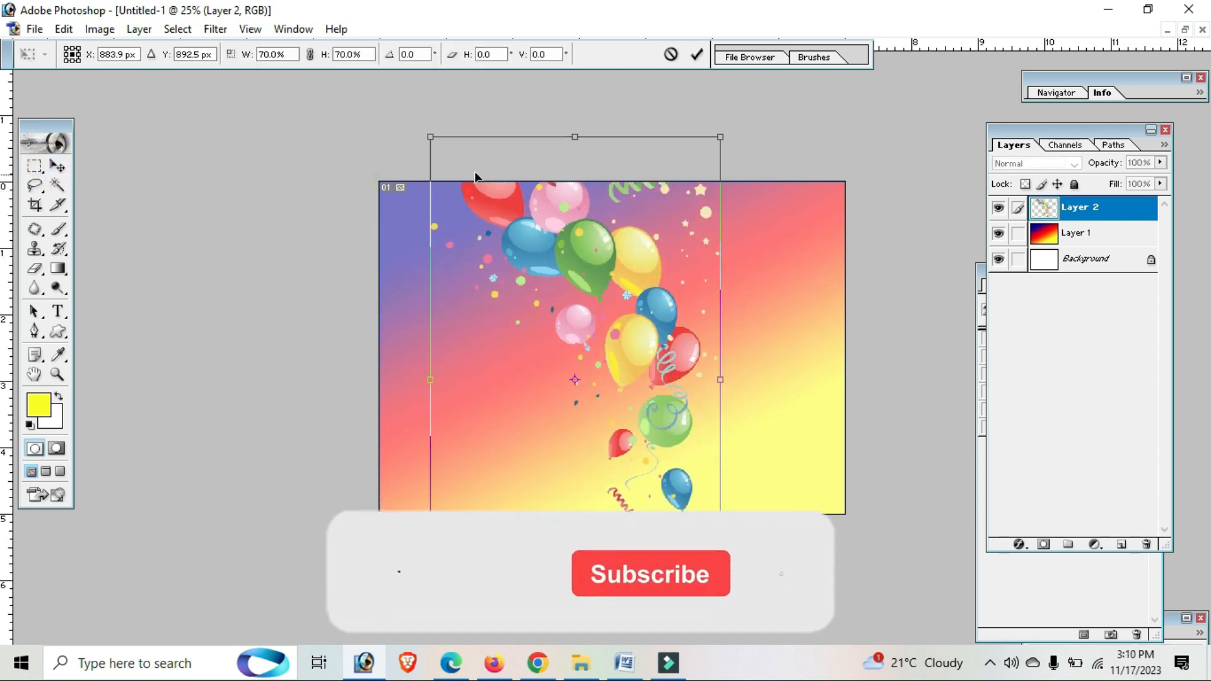
drag(433, 138, 544, 282)
drag(621, 368, 609, 270)
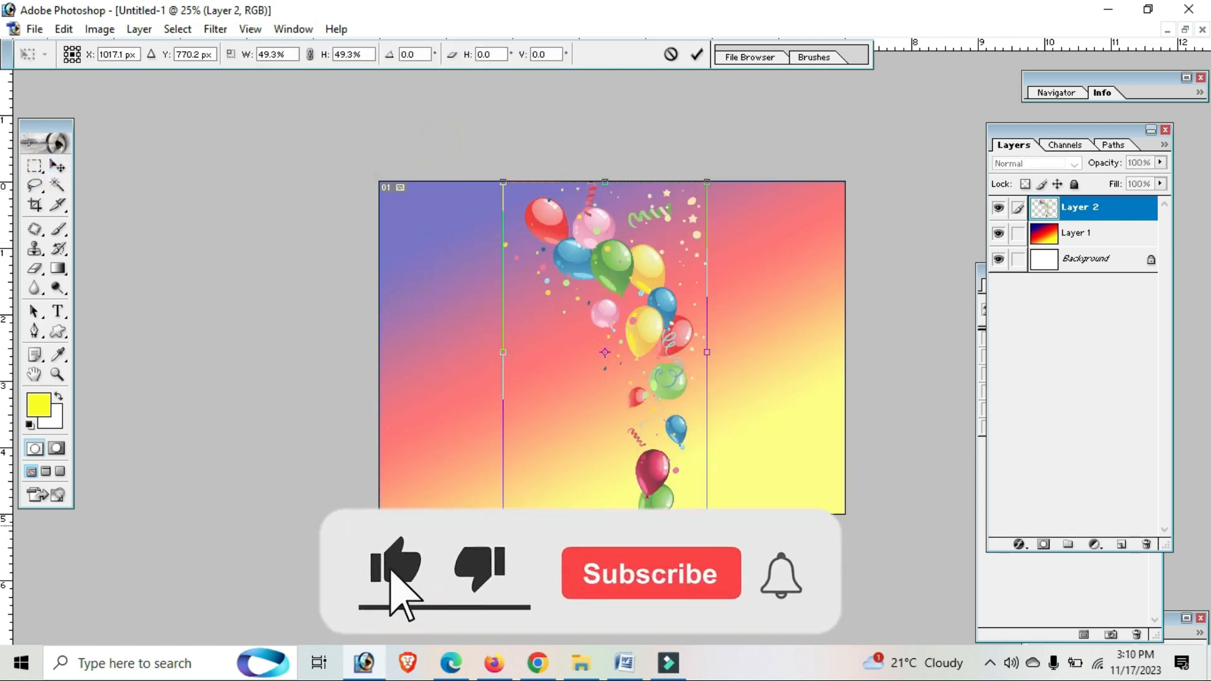
drag(707, 526, 749, 594)
key(Return)
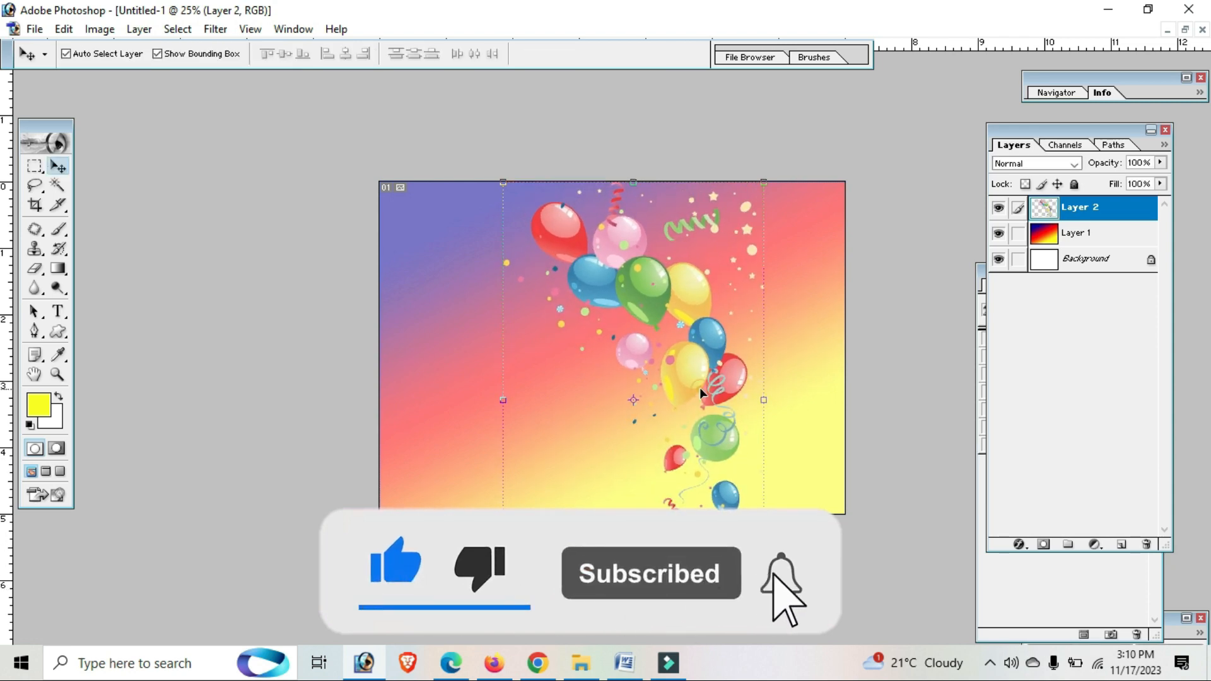
drag(690, 387, 777, 394)
Copy the confetti image from pngegg(1).png into the Untitled-1 document.
click(1184, 29)
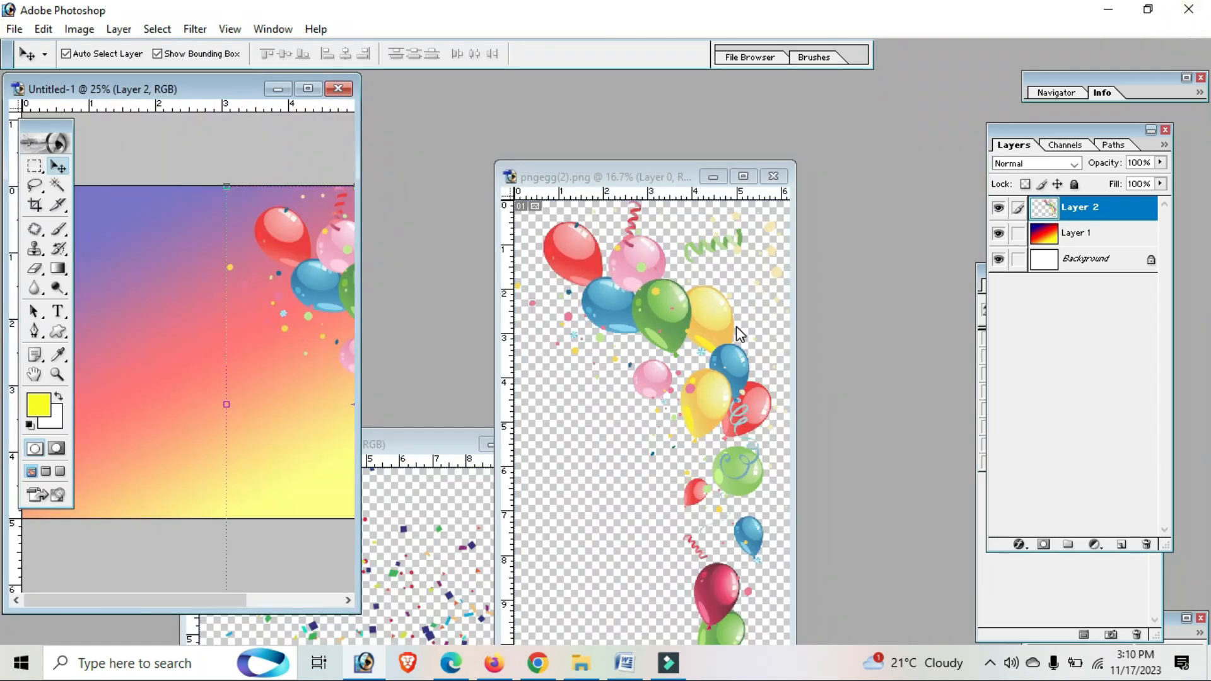
click(415, 521)
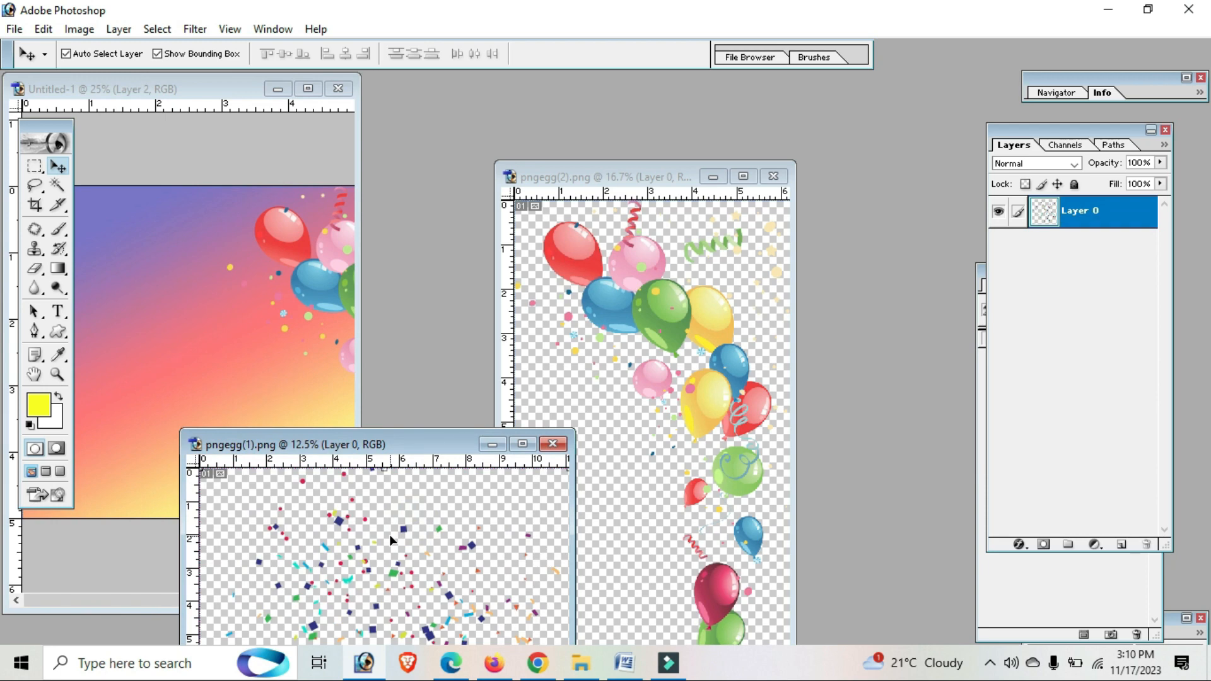
drag(389, 534, 203, 338)
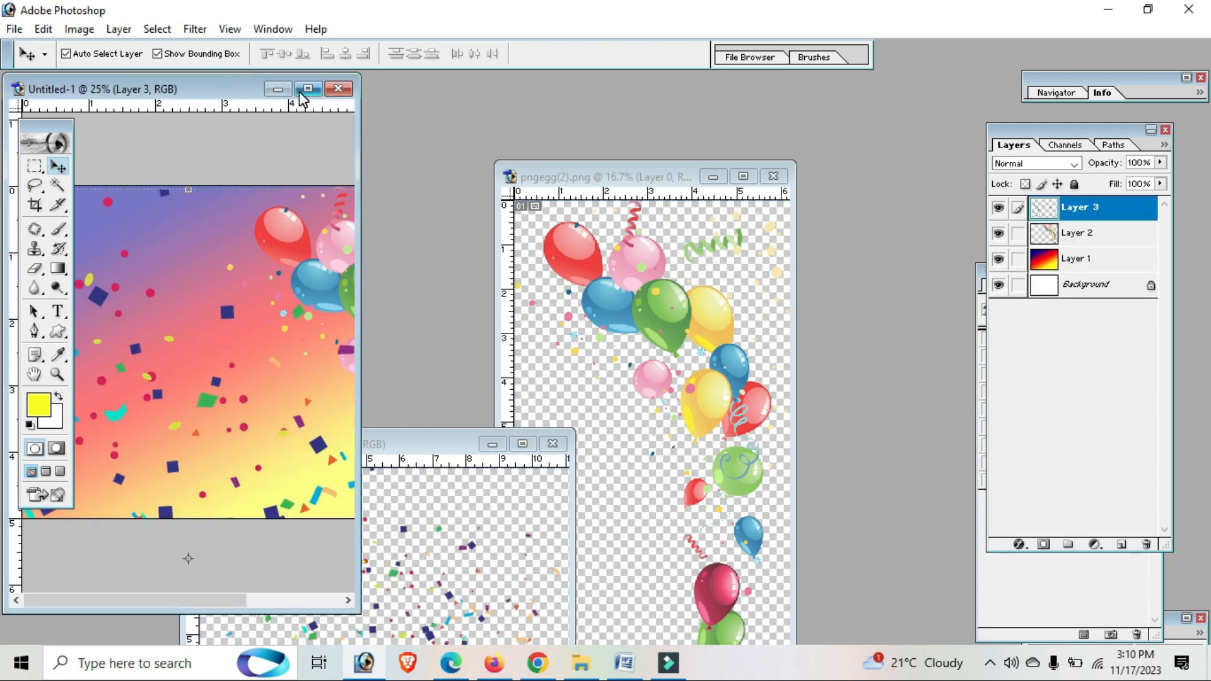
Scale the confetti down into the lower-left corner of the canvas and shift the colourful balloons slightly to the right.
click(303, 92)
drag(177, 185, 483, 463)
drag(568, 568, 521, 303)
drag(417, 206, 646, 431)
drag(720, 501, 427, 408)
key(Return)
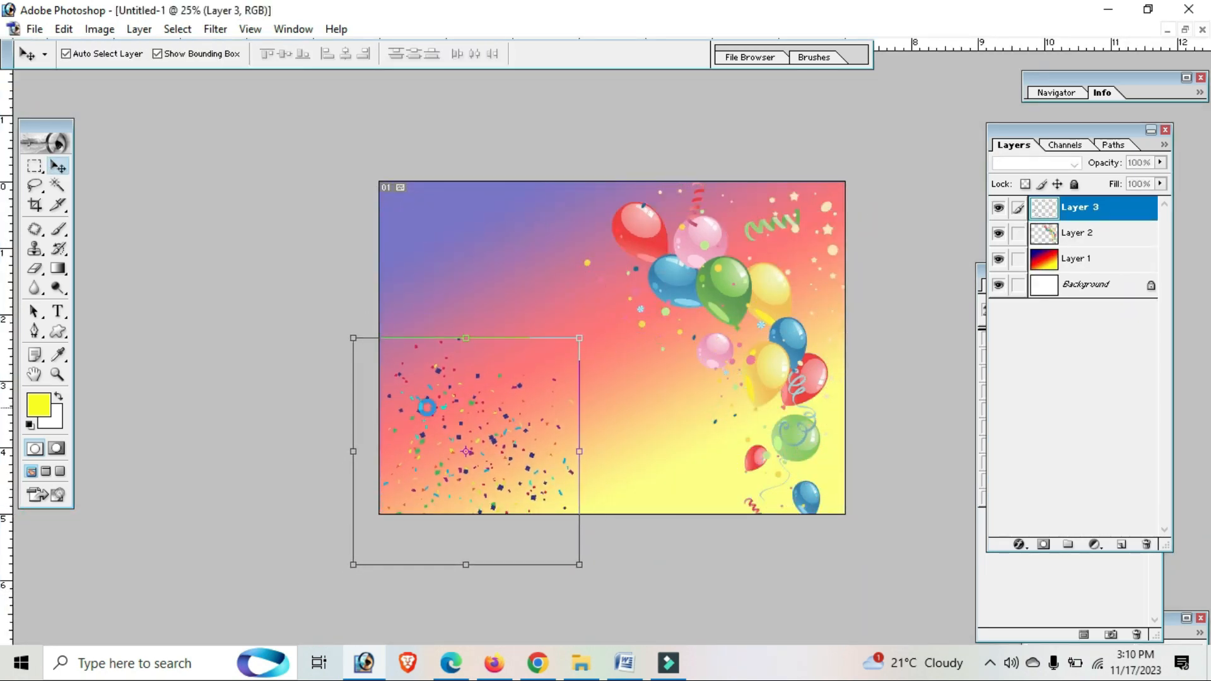
drag(714, 297, 731, 296)
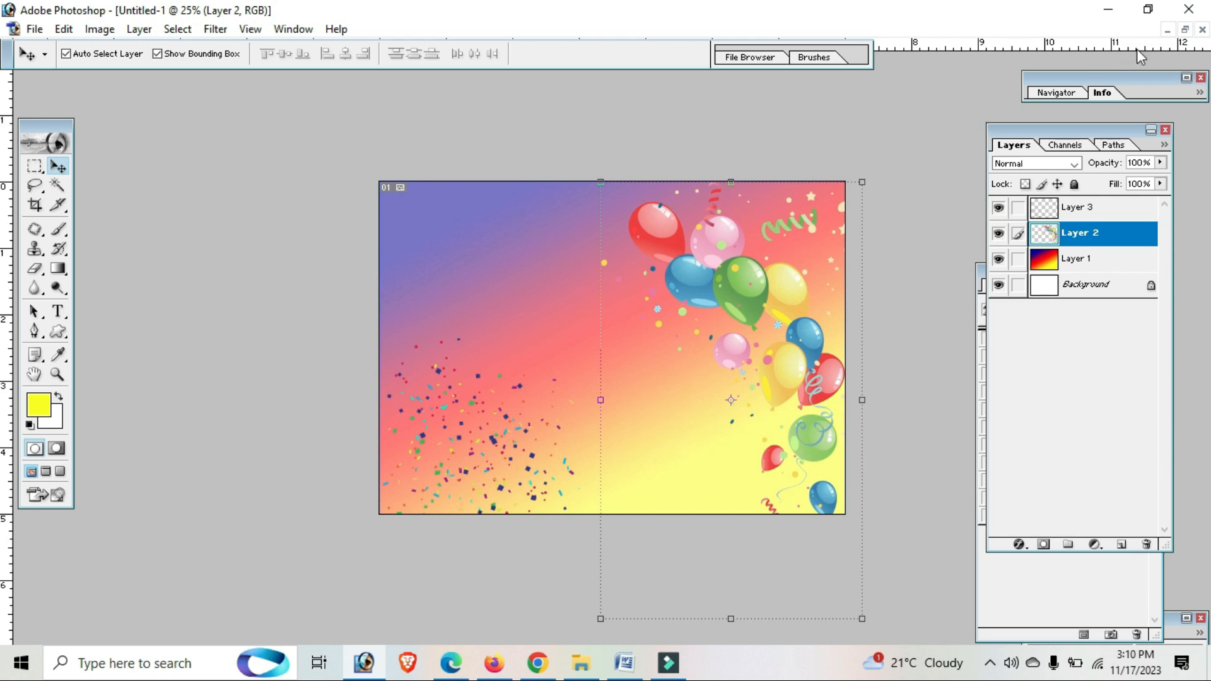
Open the gold balloons image pngegg from the Photoshop Tutorials folder and copy it into the Untitled-1 document.
click(1184, 30)
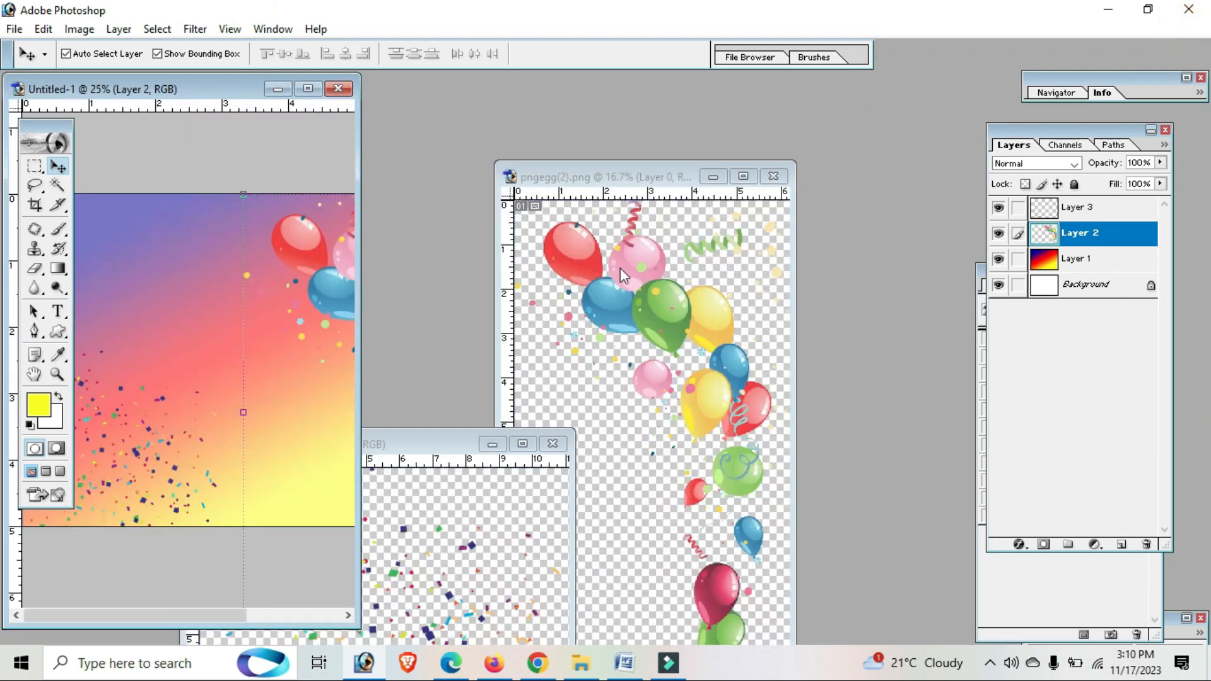
click(581, 673)
click(616, 221)
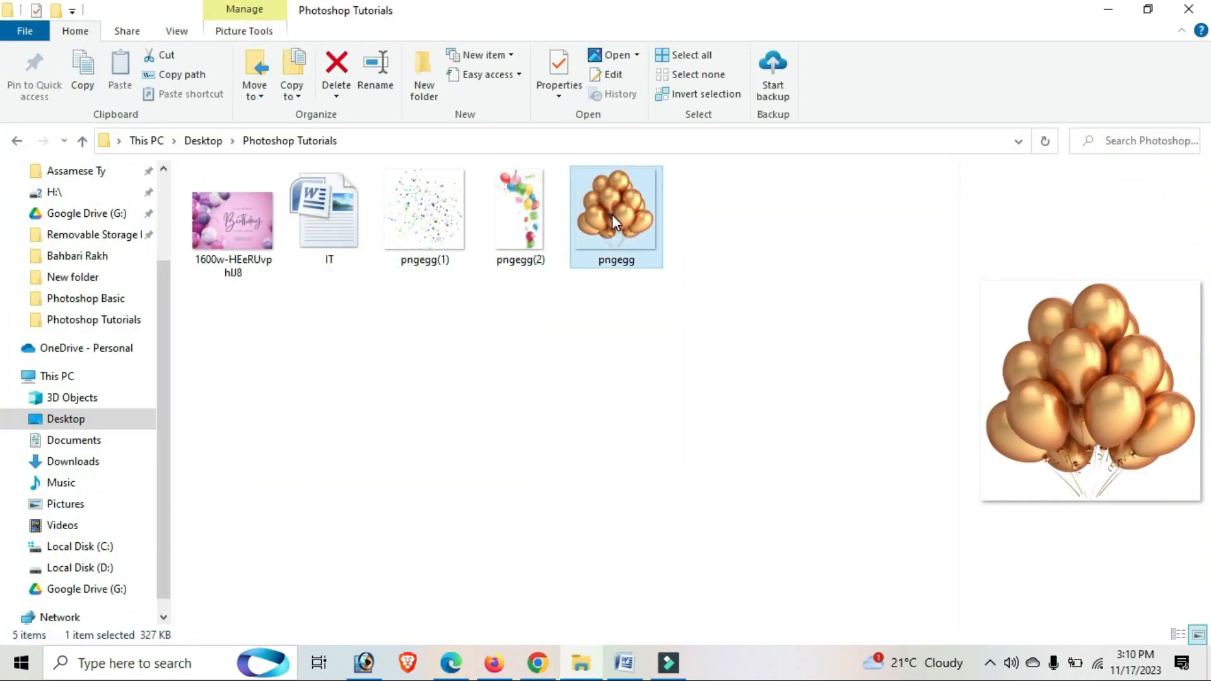
drag(615, 220, 468, 303)
drag(543, 131, 1094, 58)
drag(902, 252, 259, 353)
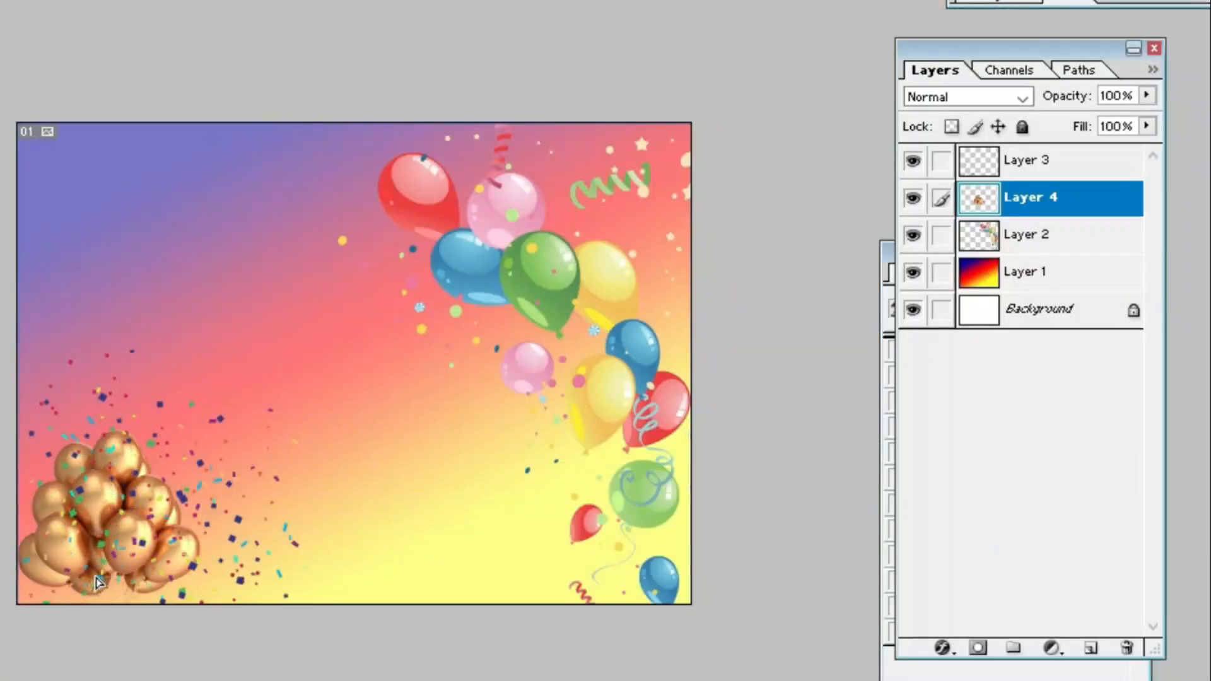
Move the gold balloons layer above the confetti layer, then enlarge the balloons and position them in the canvas's lower-left corner.
key(ctrl+t)
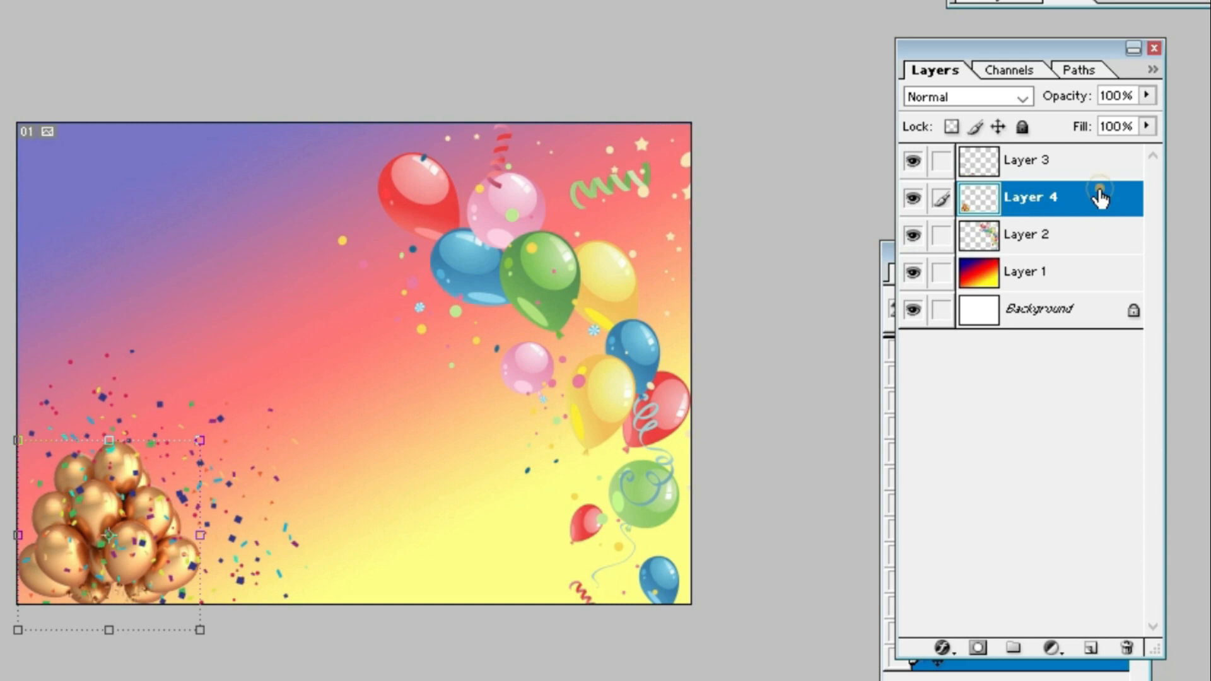
drag(1099, 197, 1090, 161)
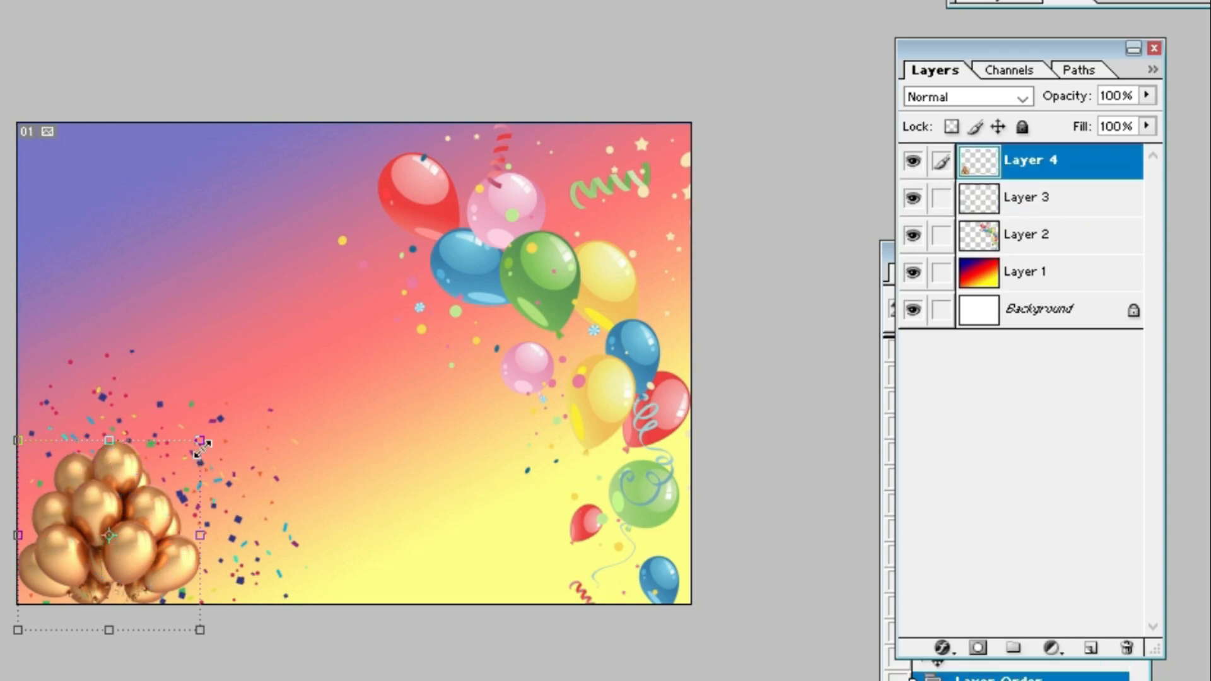
drag(201, 449, 270, 397)
drag(181, 513, 109, 513)
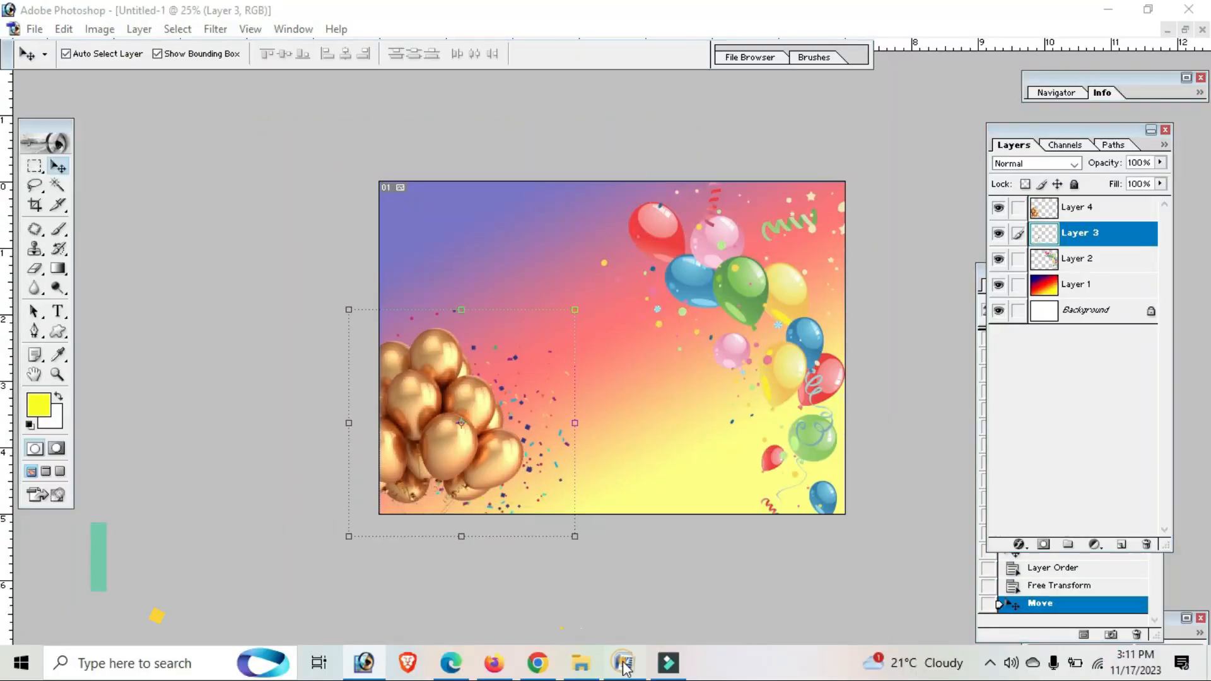
Copy the line IT'S MY BIRTHDAY from the Word document IT and paste it as new text near the canvas's upper-left corner.
click(624, 664)
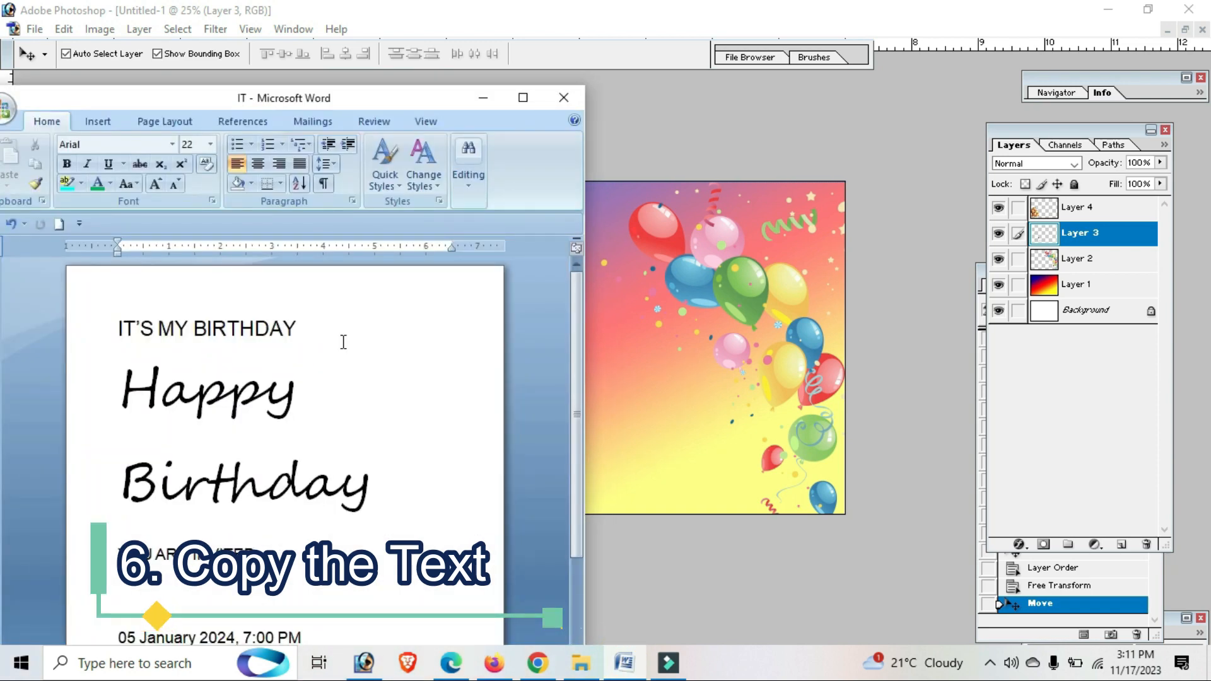
drag(297, 326, 122, 325)
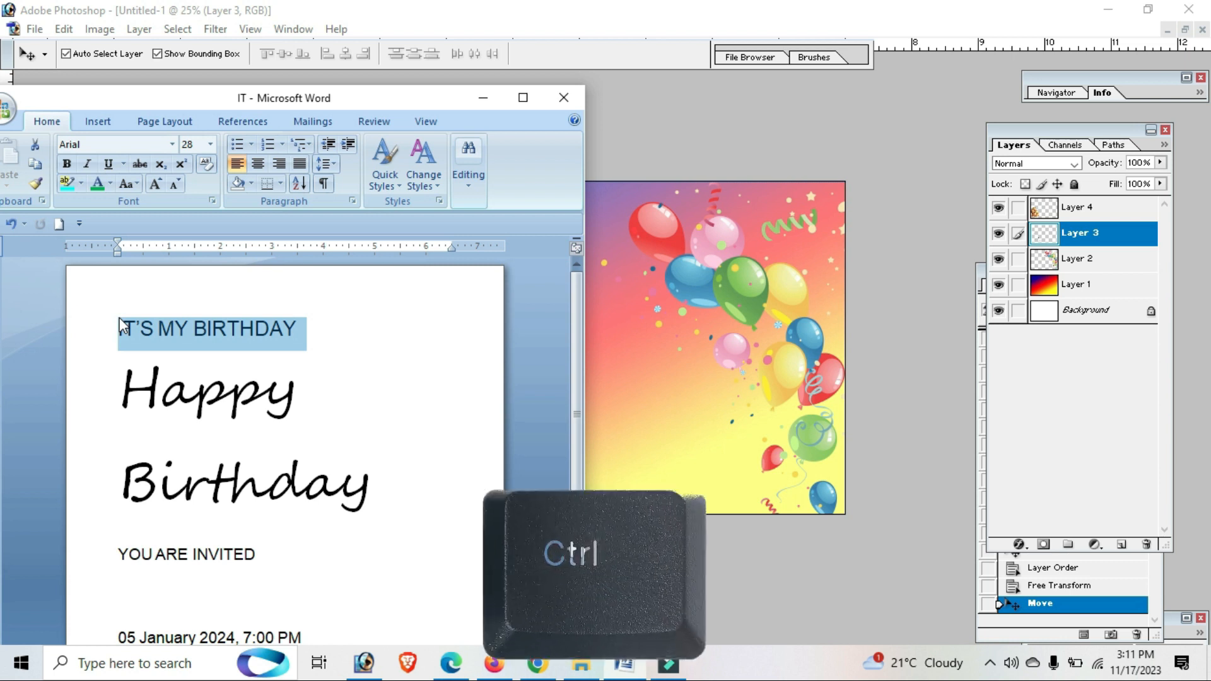
key(ctrl+c)
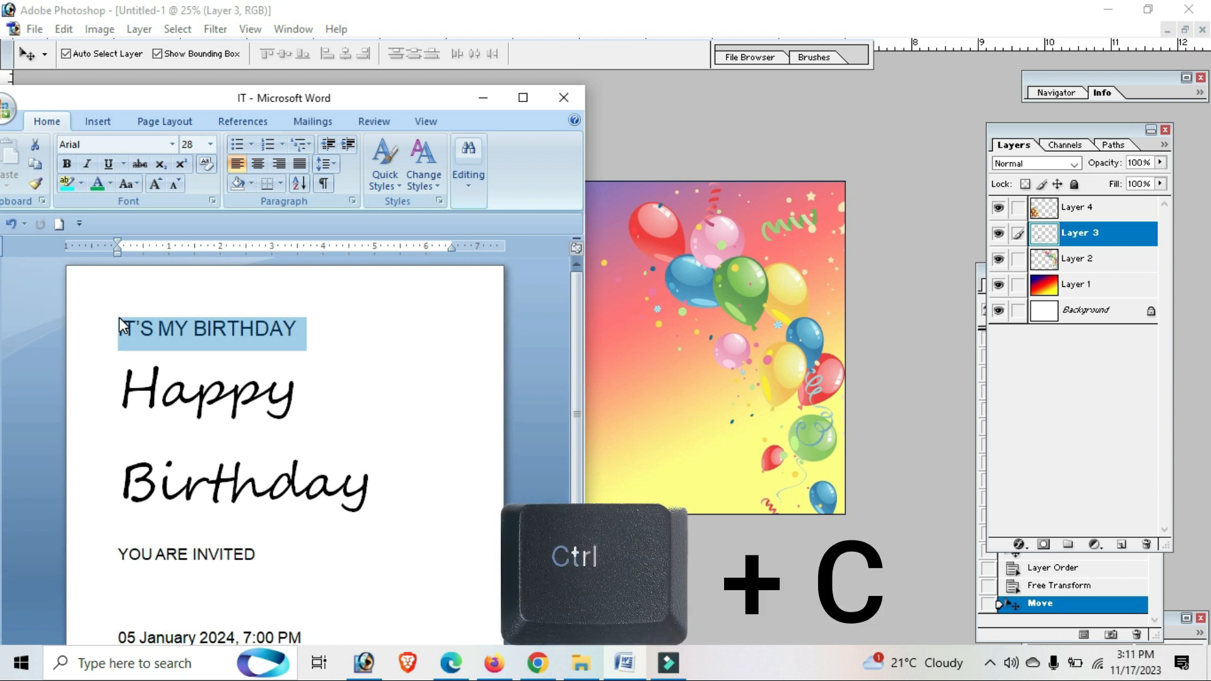
click(663, 329)
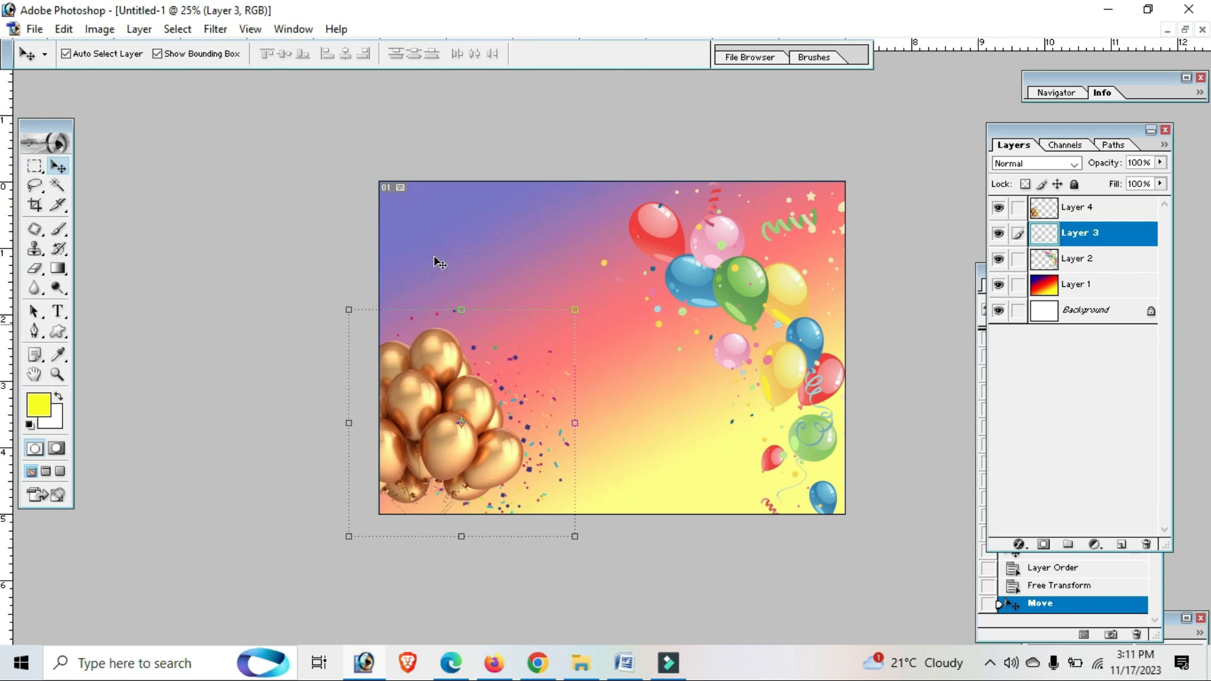
click(58, 311)
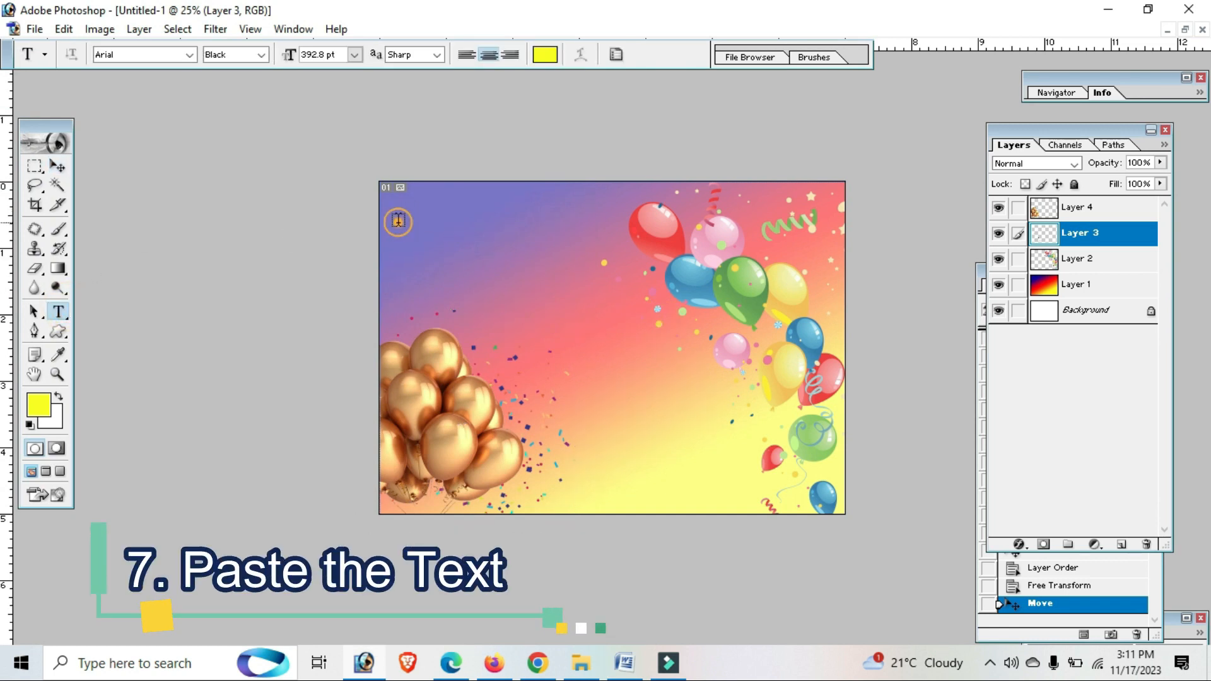
click(399, 218)
key(ctrl+v)
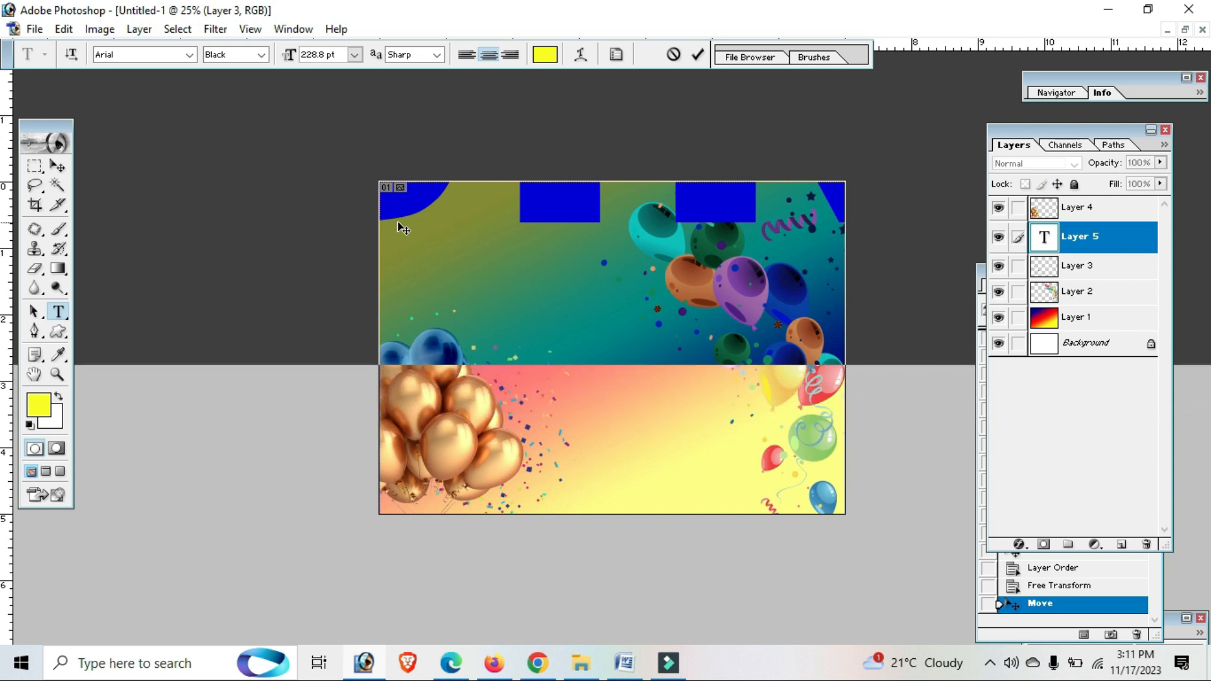
Reduce the IT'S MY BIRTHDAY text to 18.8 pt and set its Arial font style to Narrow.
key(ctrl+shift+comma)
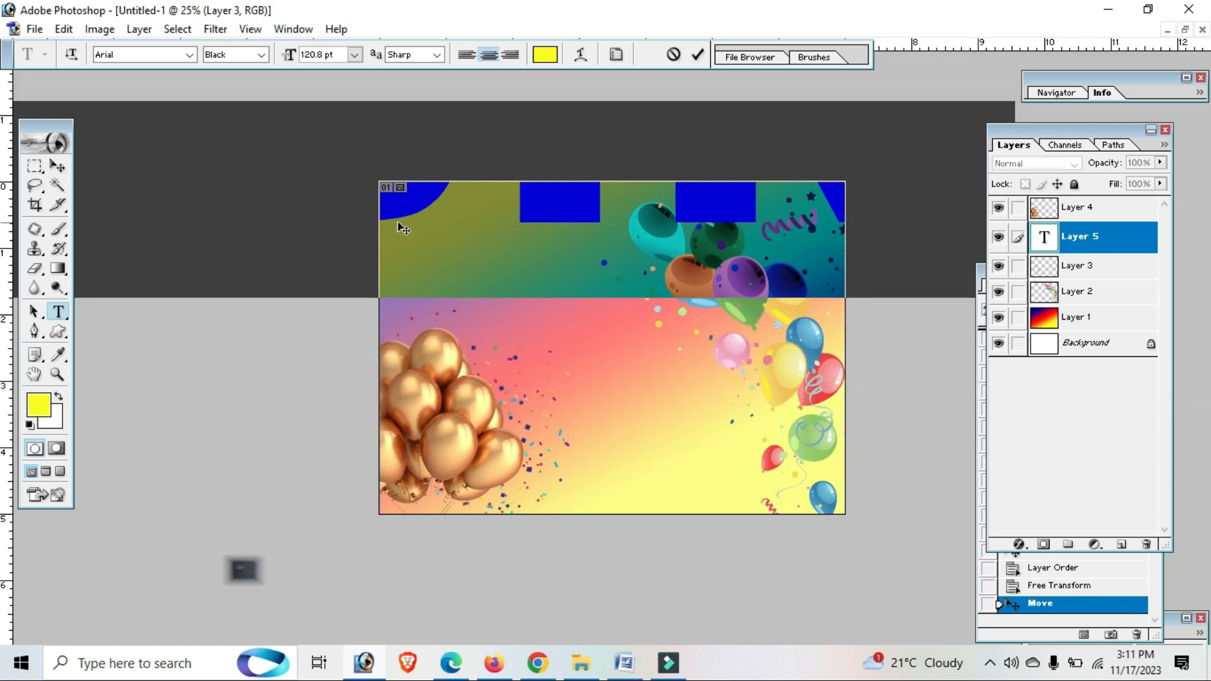
key(ctrl+shift+comma)
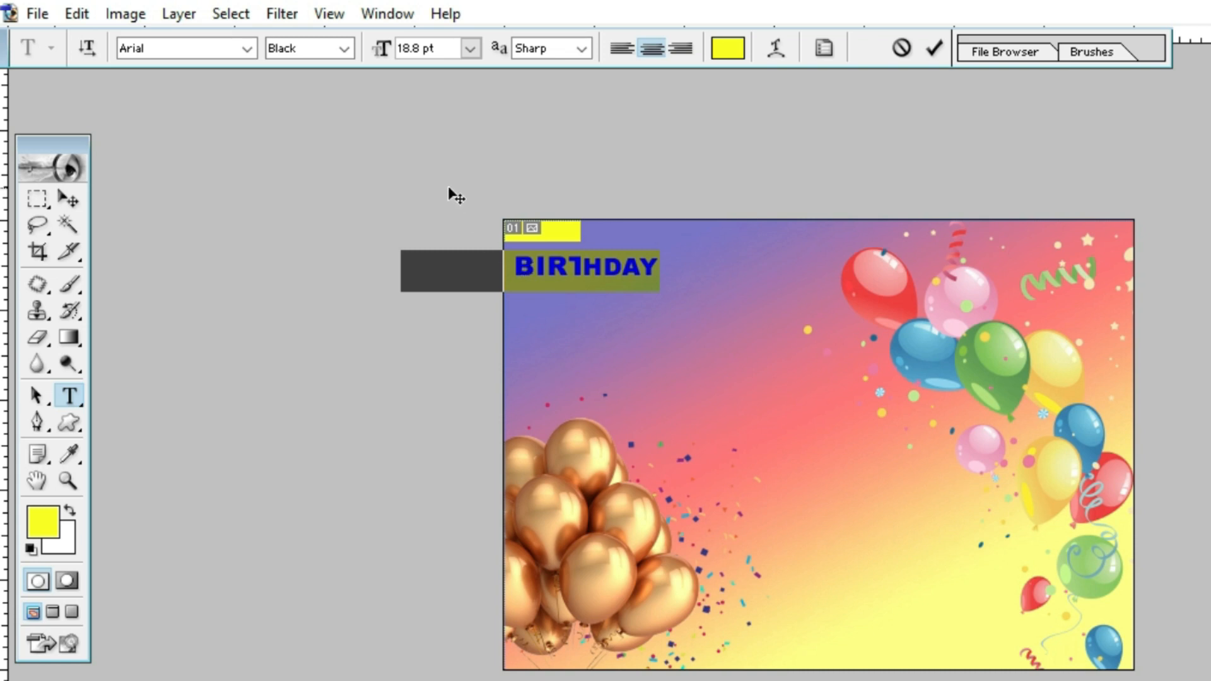
click(345, 51)
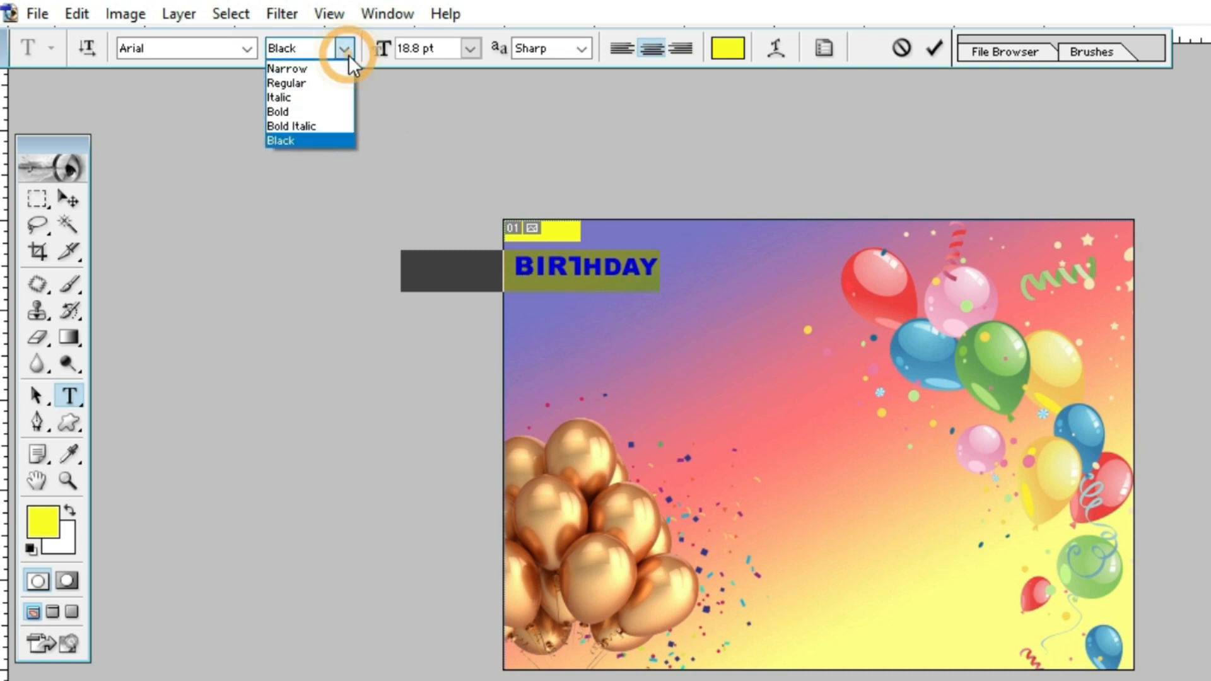
click(320, 71)
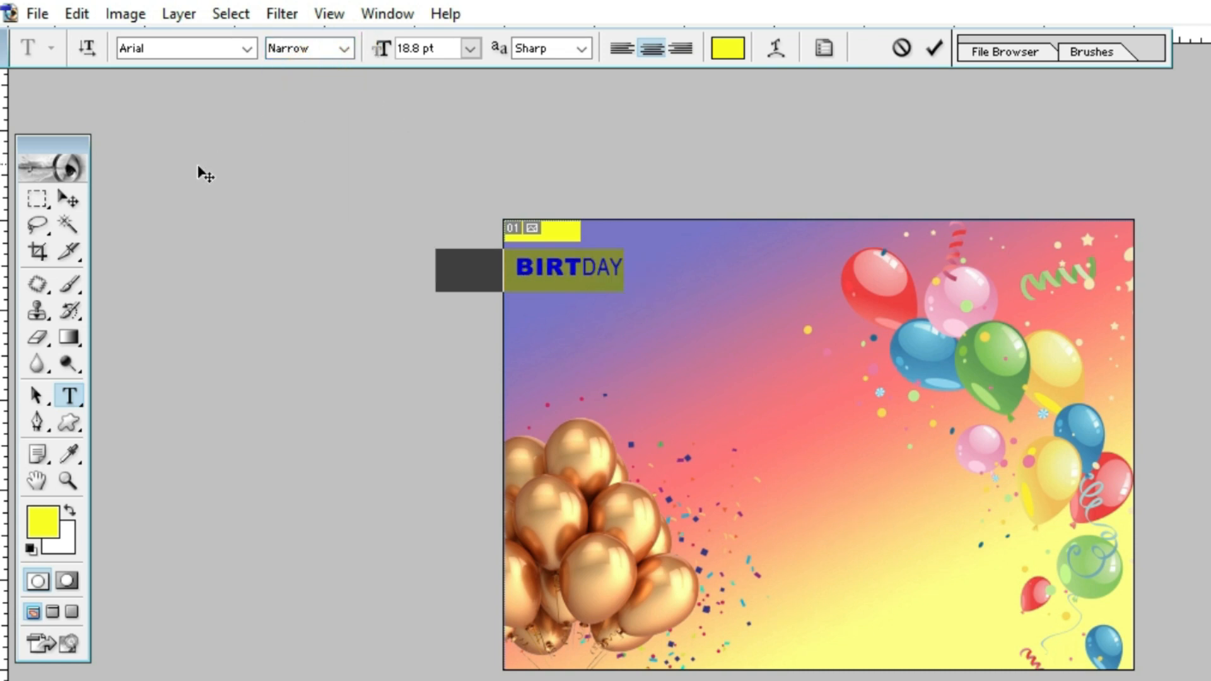
Move the IT'S MY BIRTHDAY text fully onto the canvas's upper-left area and enlarge it to about 163% width and 170% height.
click(78, 198)
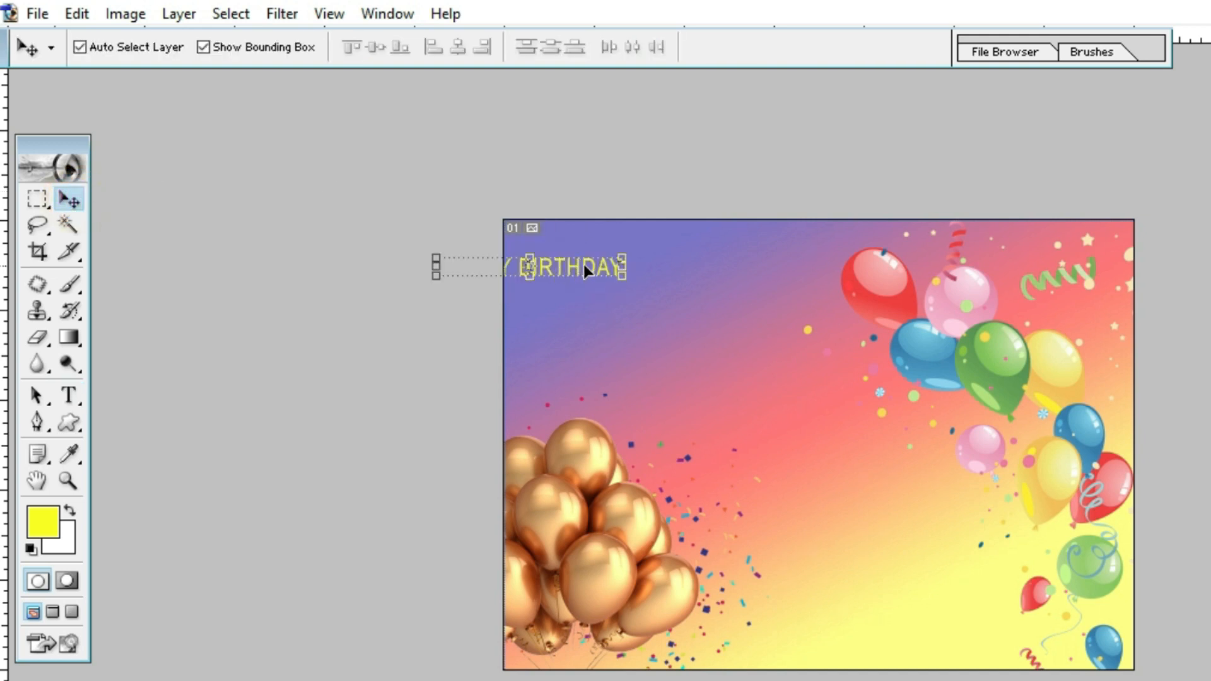
drag(584, 264, 828, 283)
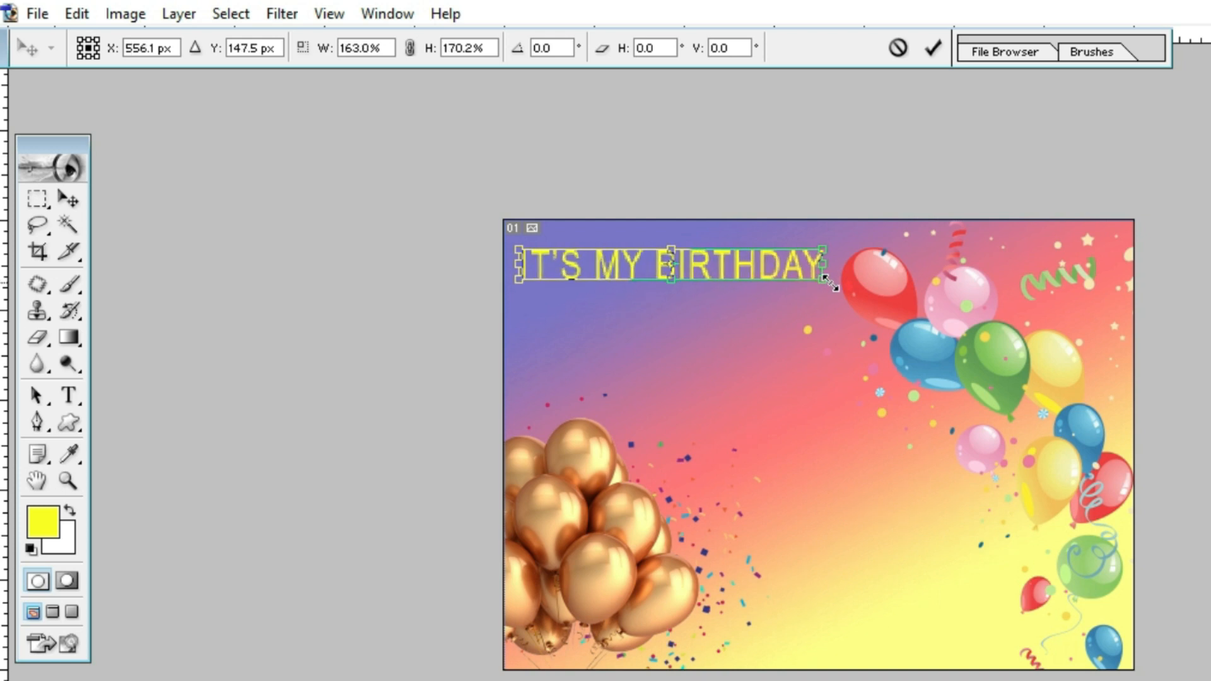
key(Return)
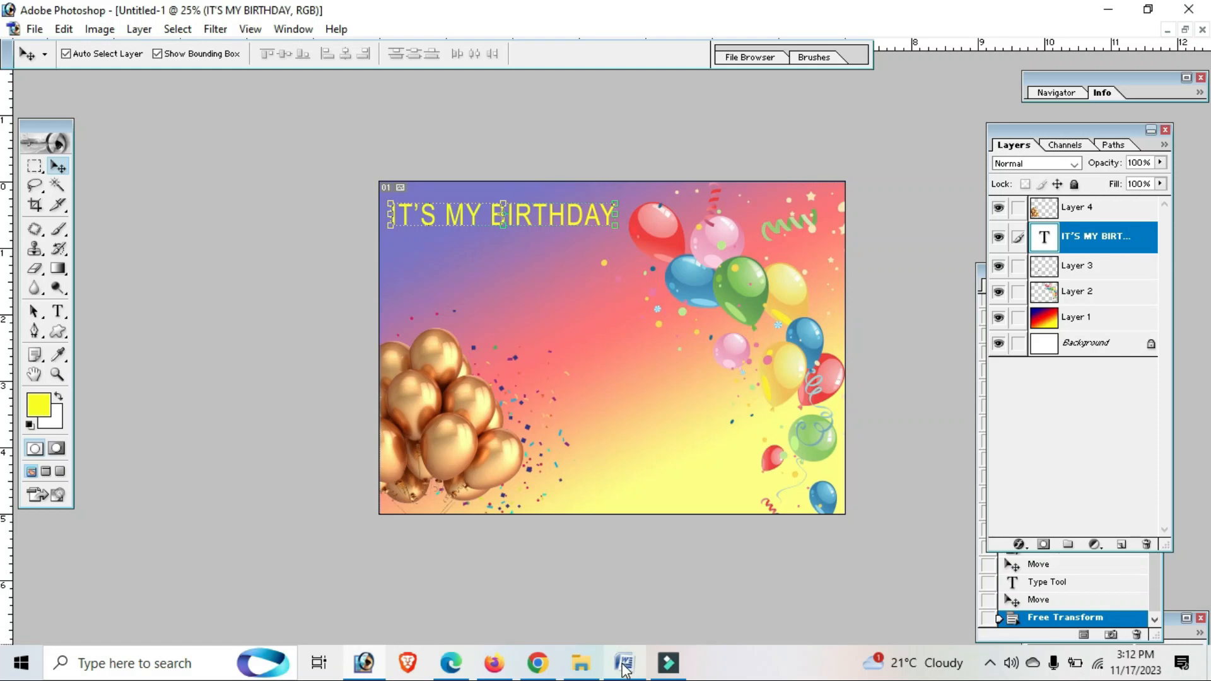
Copy the word Happy from the Word document and paste it as new text below the IT'S MY BIRTHDAY line.
click(579, 621)
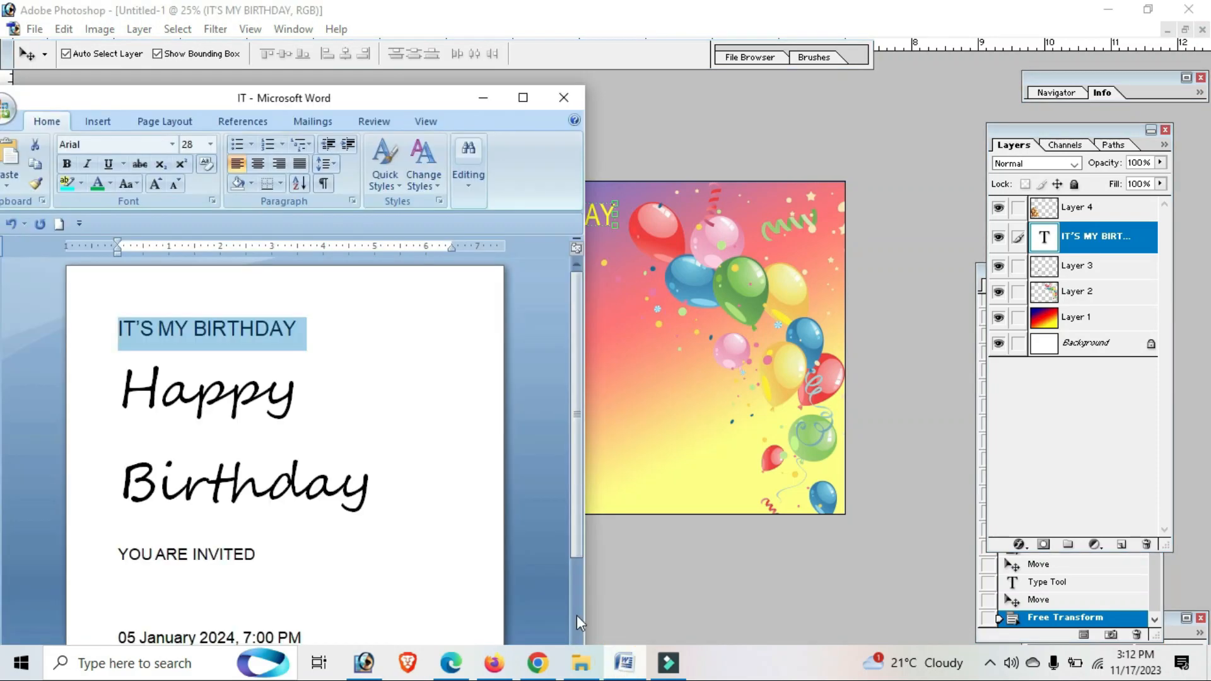
drag(333, 419, 112, 416)
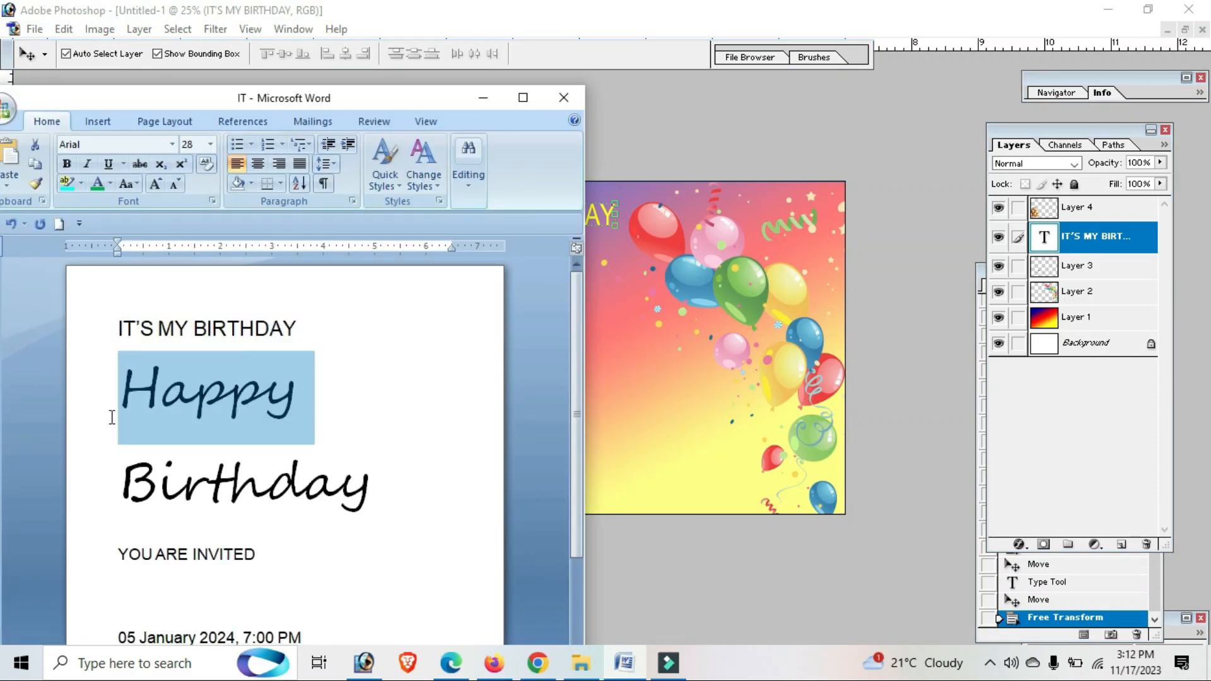
click(686, 383)
click(58, 312)
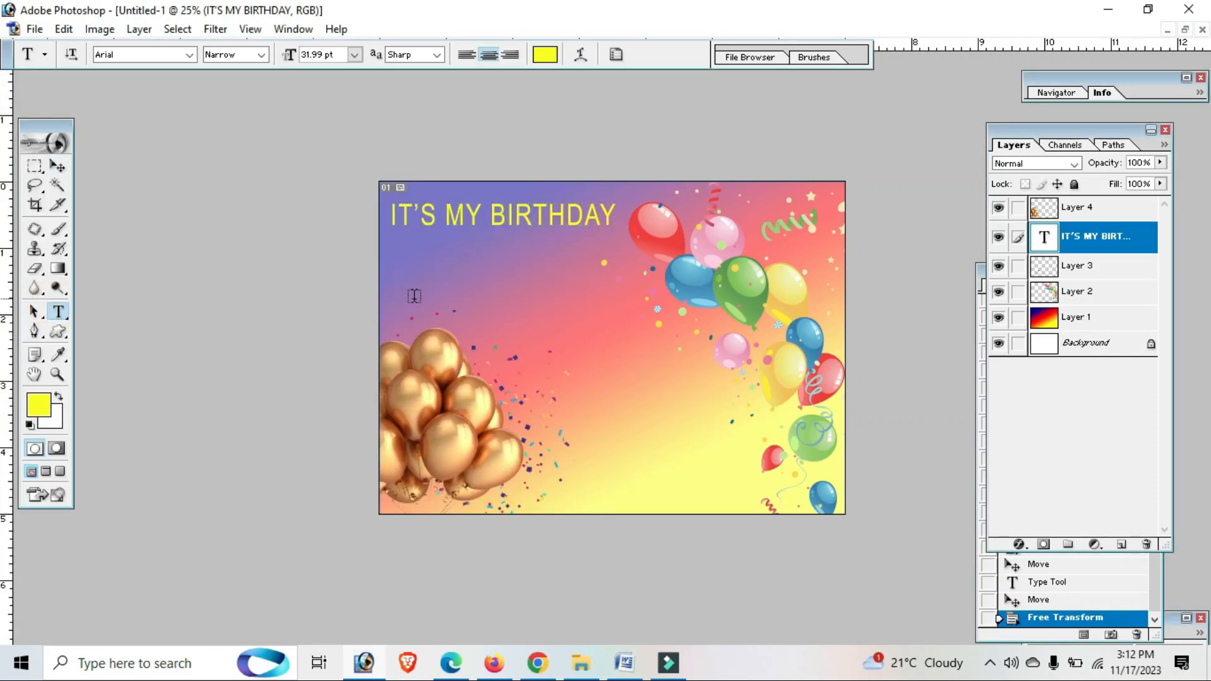
click(416, 304)
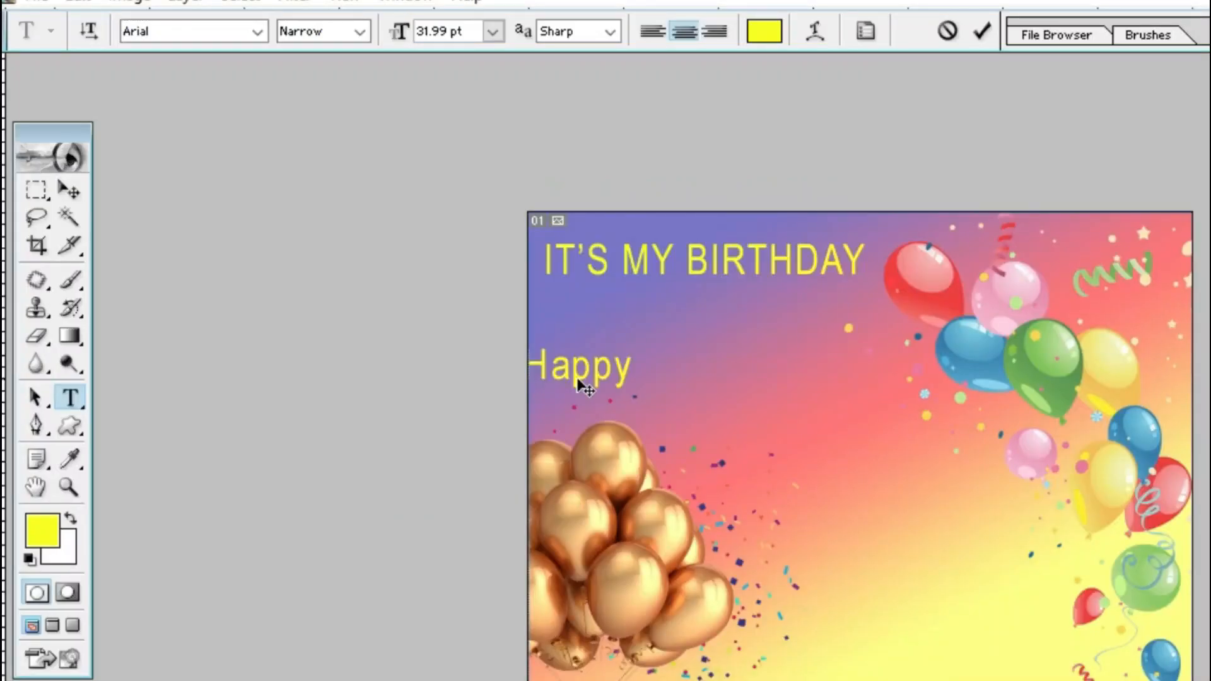
Set the font of the Happy text to Segoe Print.
key(ctrl+a)
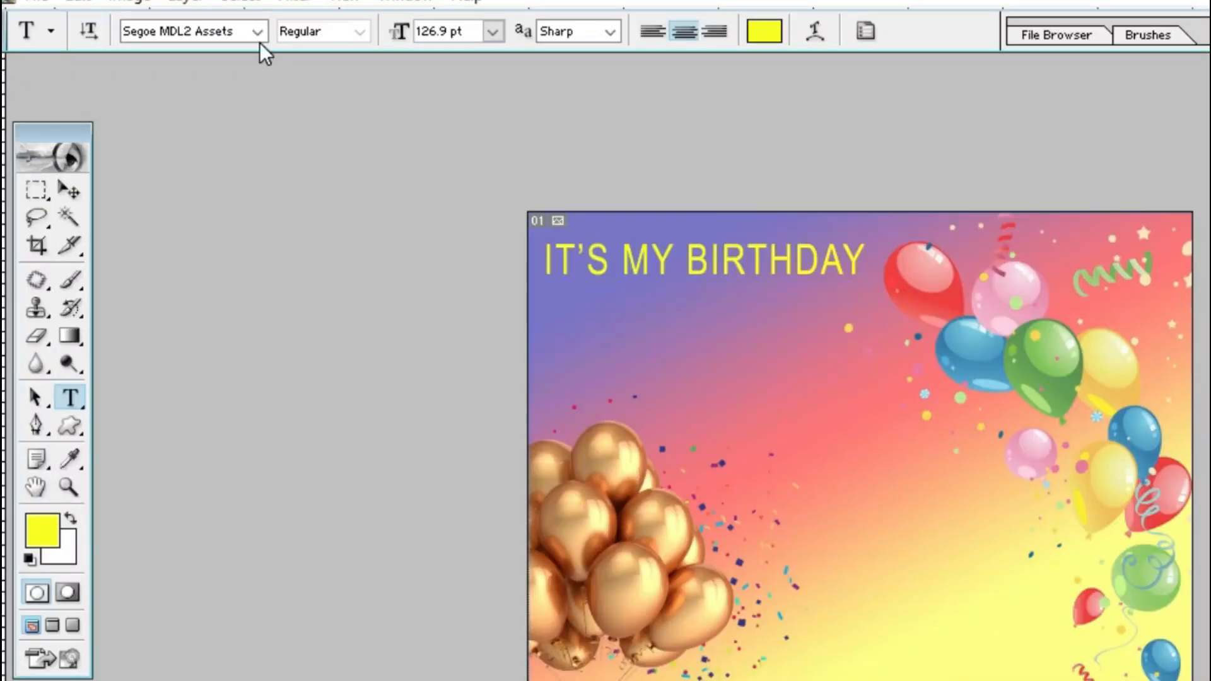
click(190, 58)
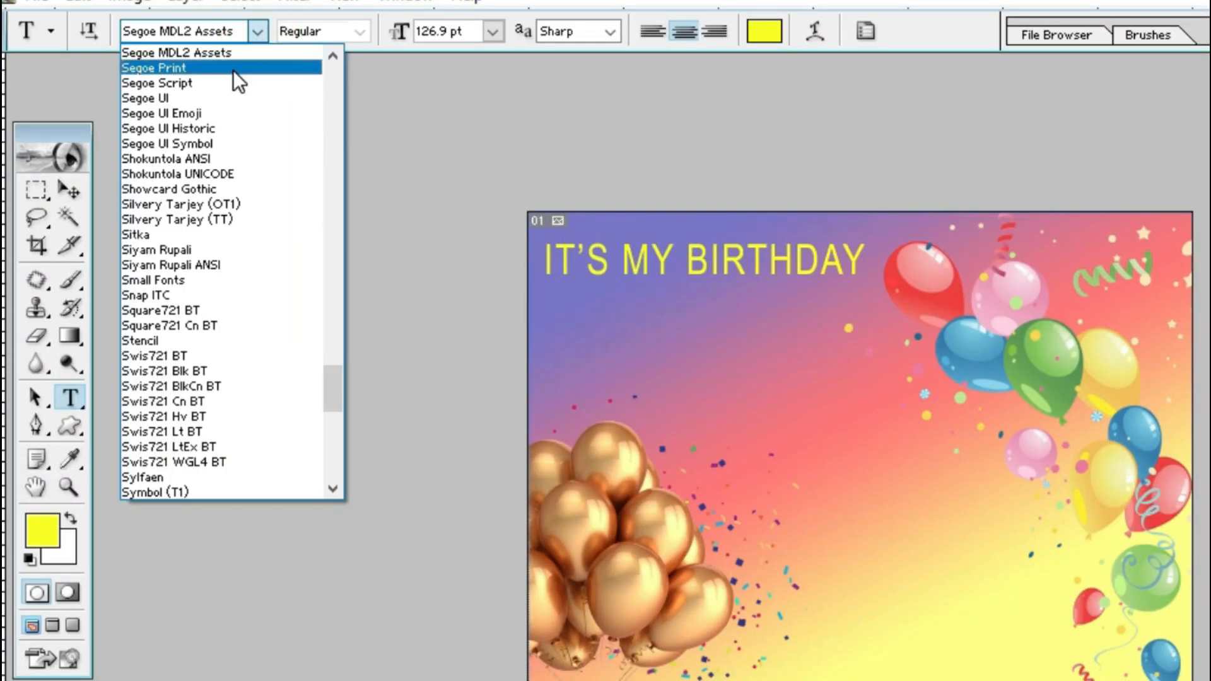
click(233, 70)
Scale the Happy text to about 57.6% and position it beneath the IT'S MY BIRTHDAY line.
click(69, 189)
drag(725, 409, 895, 336)
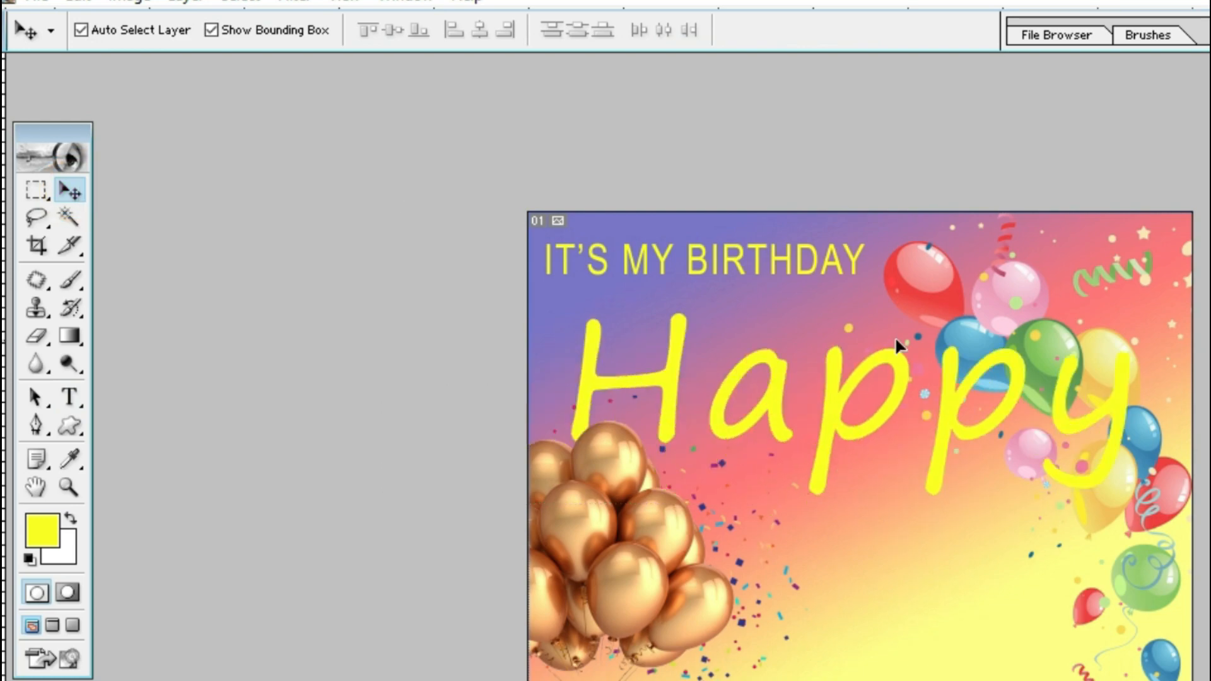
drag(1145, 422, 885, 434)
drag(834, 344, 825, 373)
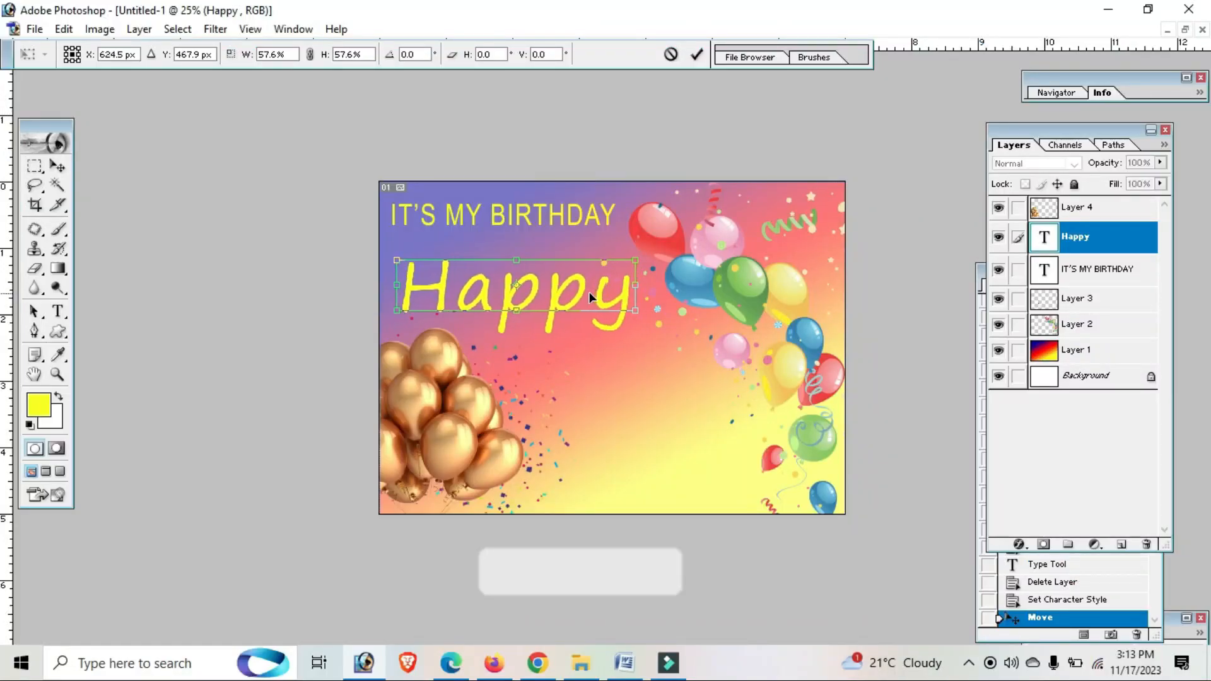
key(Return)
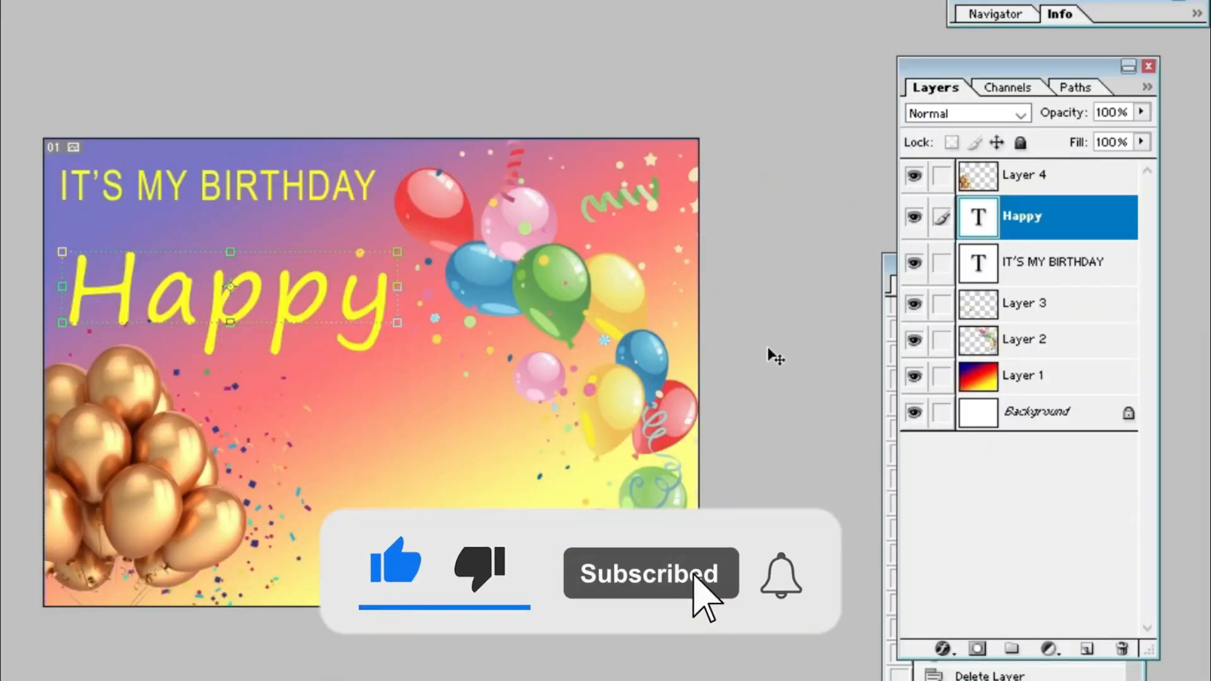
Duplicate the Happy text layer and move the copy below and to the right of the original.
click(1052, 219)
drag(1052, 219, 1086, 649)
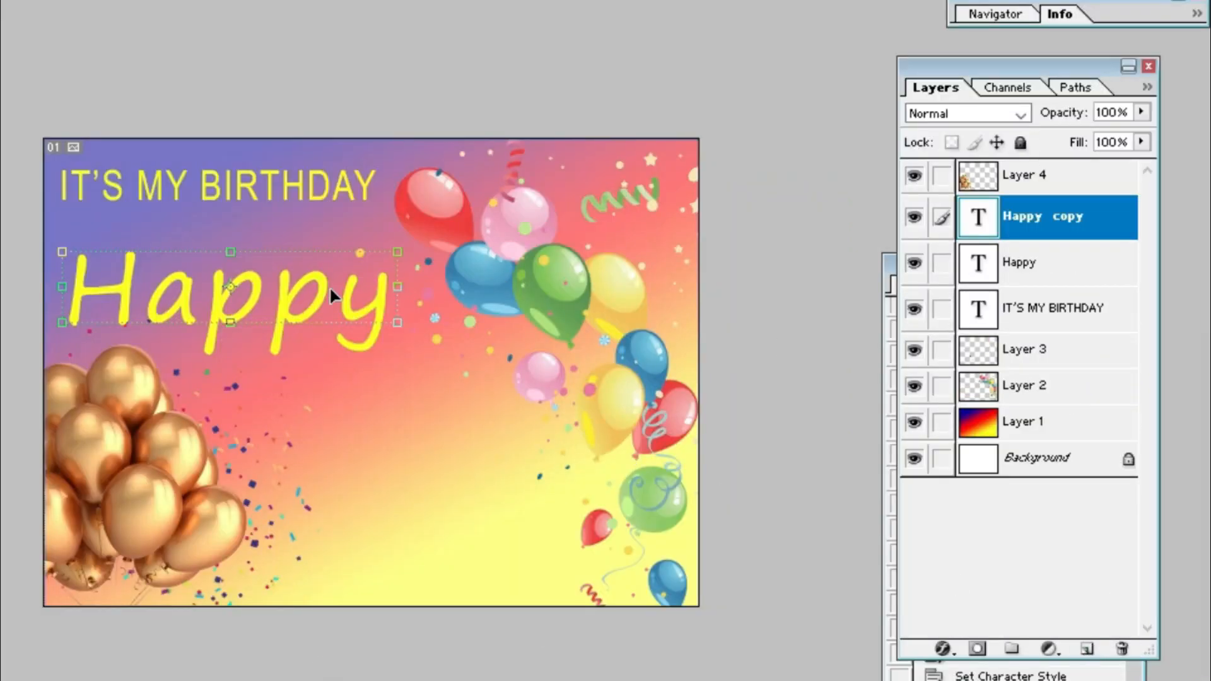
drag(330, 285, 491, 408)
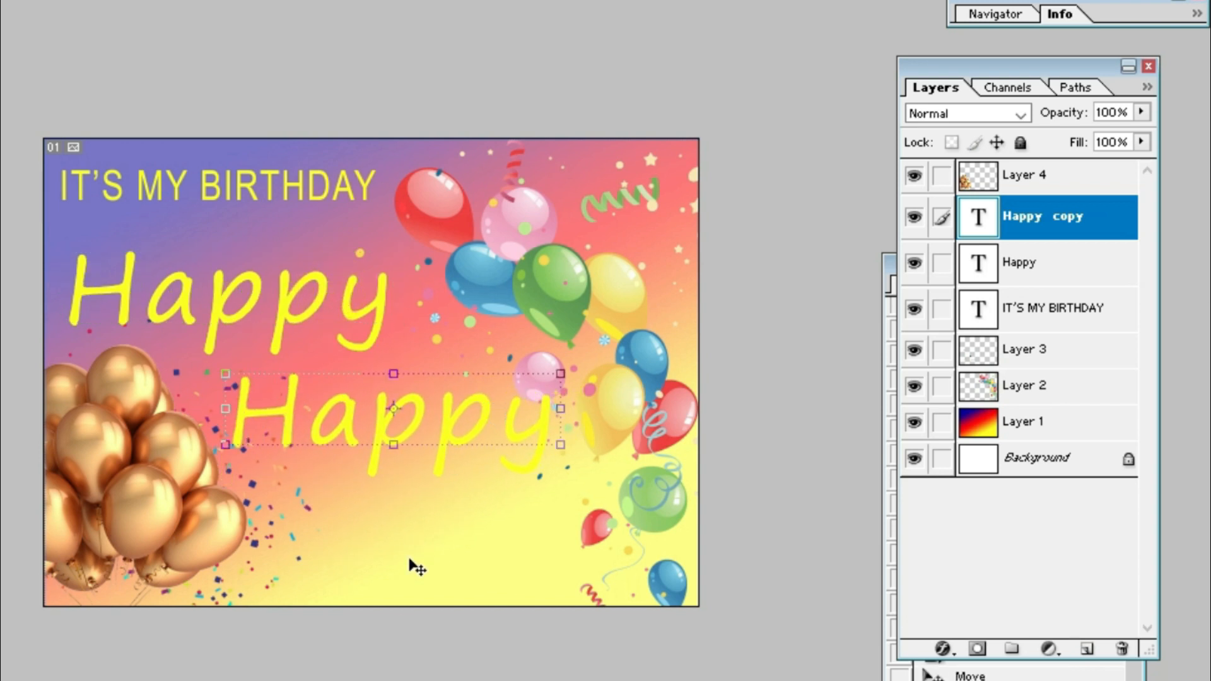
key(ctrl+t)
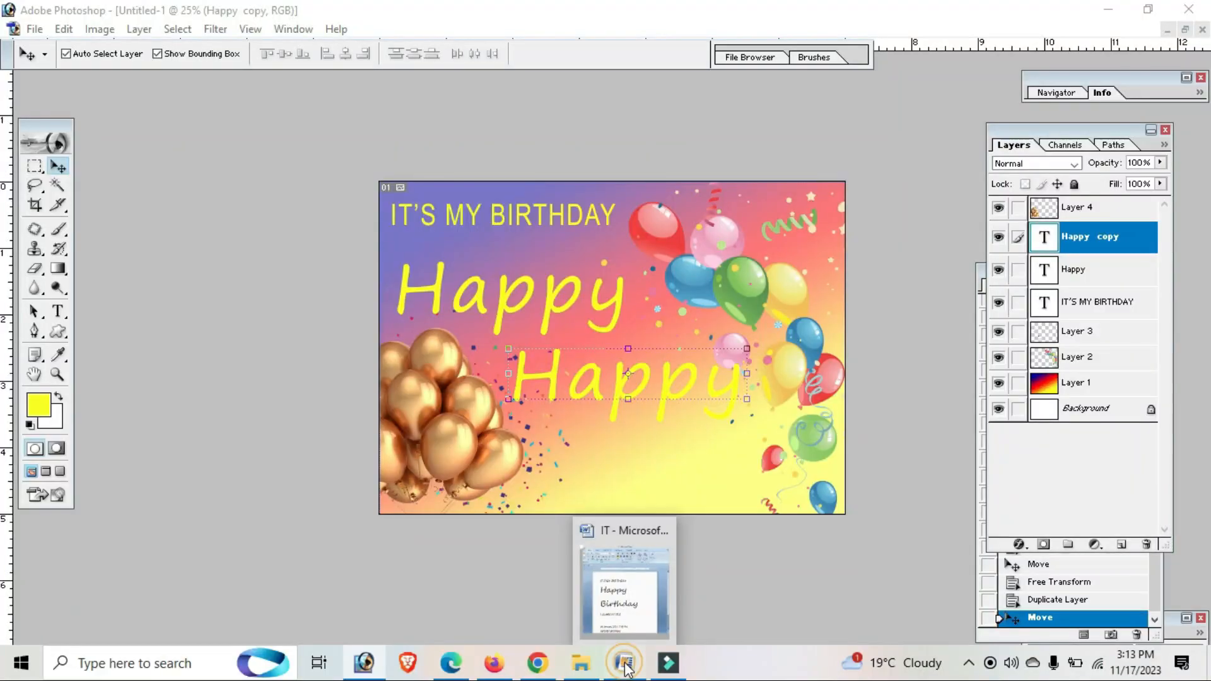
Copy the word Birthday from the Word document and replace the duplicated Happy text with it.
click(623, 659)
drag(375, 497, 135, 477)
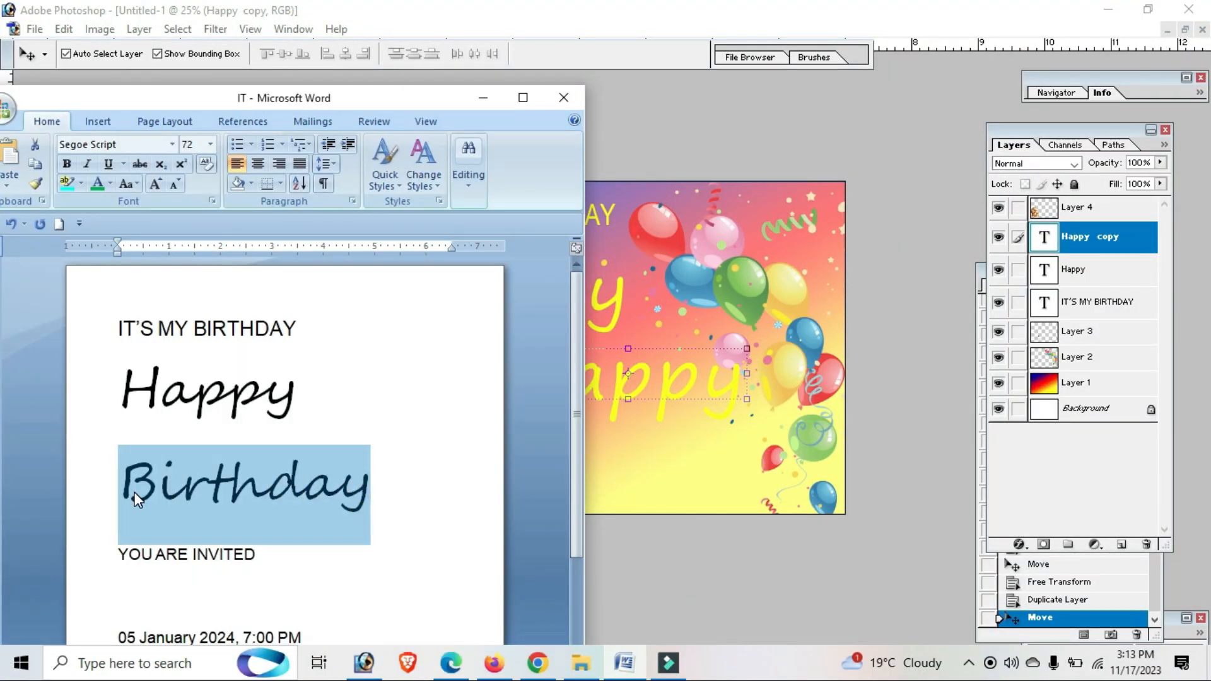
click(647, 391)
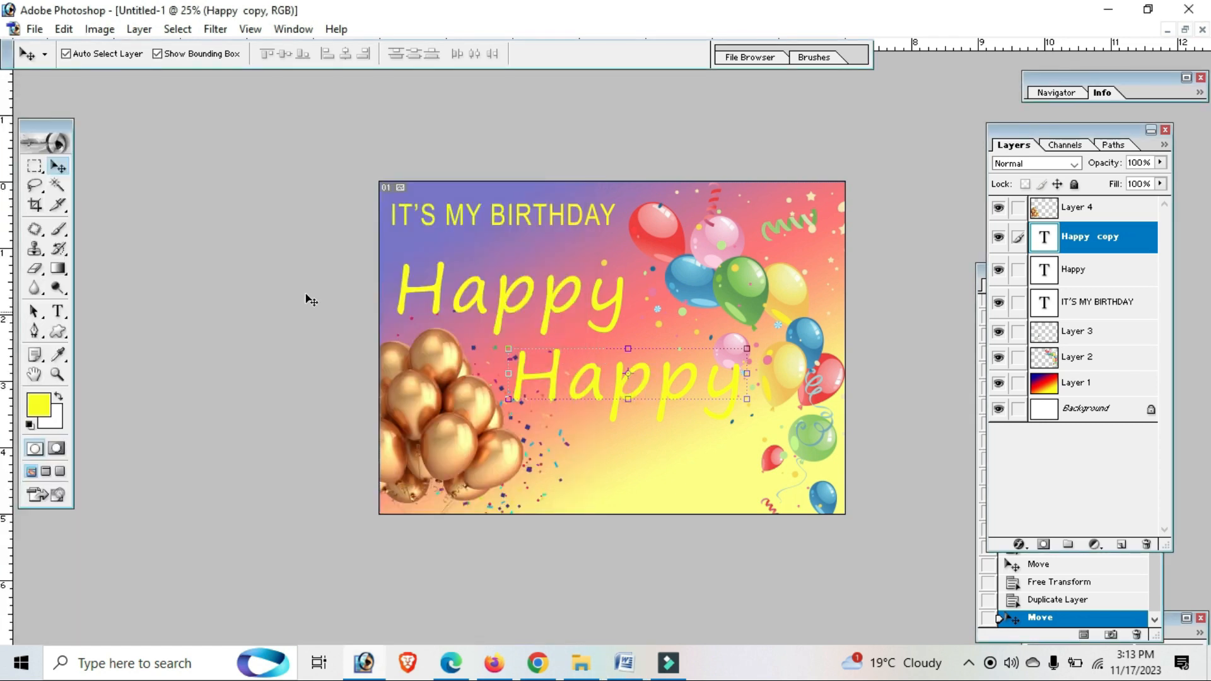
click(58, 313)
click(577, 390)
key(ctrl+a)
key(ctrl+v)
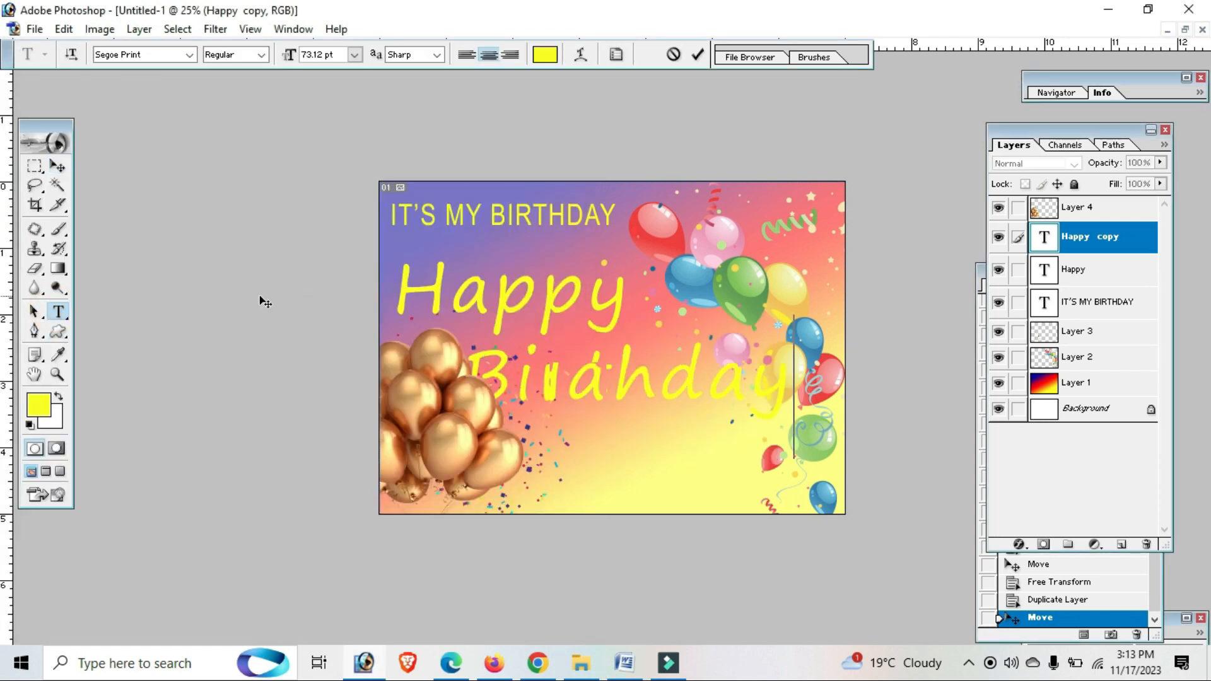
Adjust the Birthday text's position beneath Happy and move the gold balloons layer below the three text layers.
click(58, 166)
mouse_move(656, 366)
mouse_down()
mouse_move(663, 383)
mouse_move(662, 370)
mouse_up()
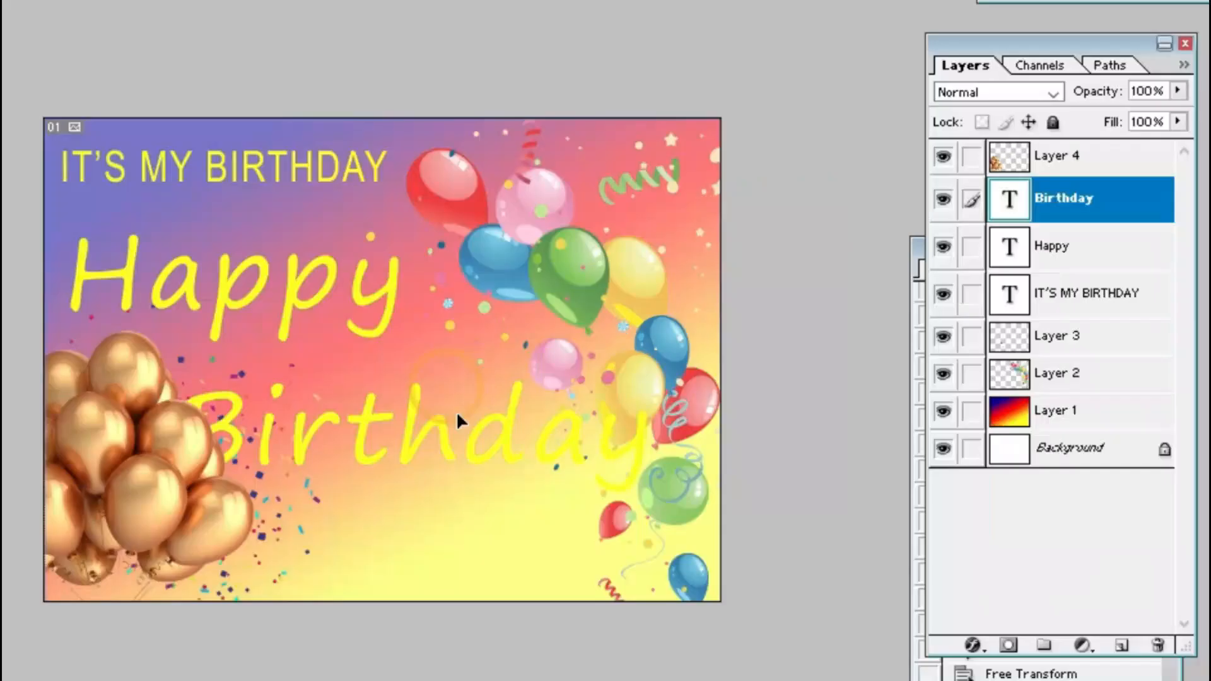
key(ctrl+t)
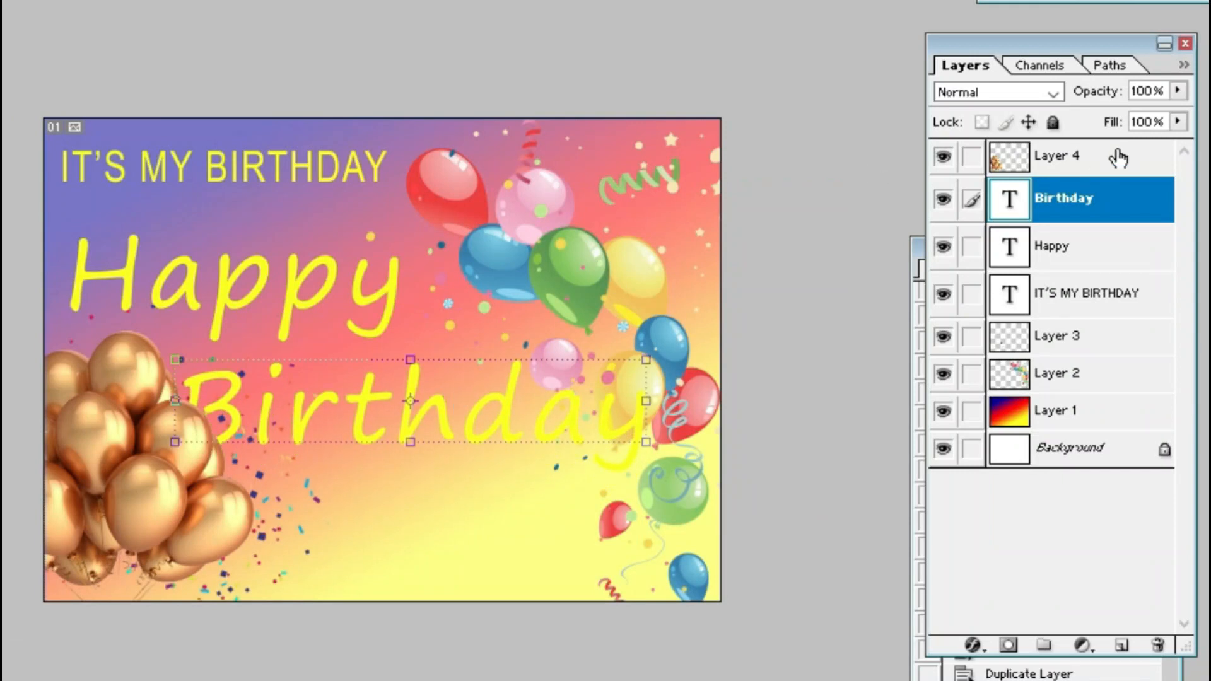
drag(1094, 165, 1087, 336)
Copy the line YOU ARE INVITED from the Word document and paste it as new text near the canvas's lower edge.
click(633, 665)
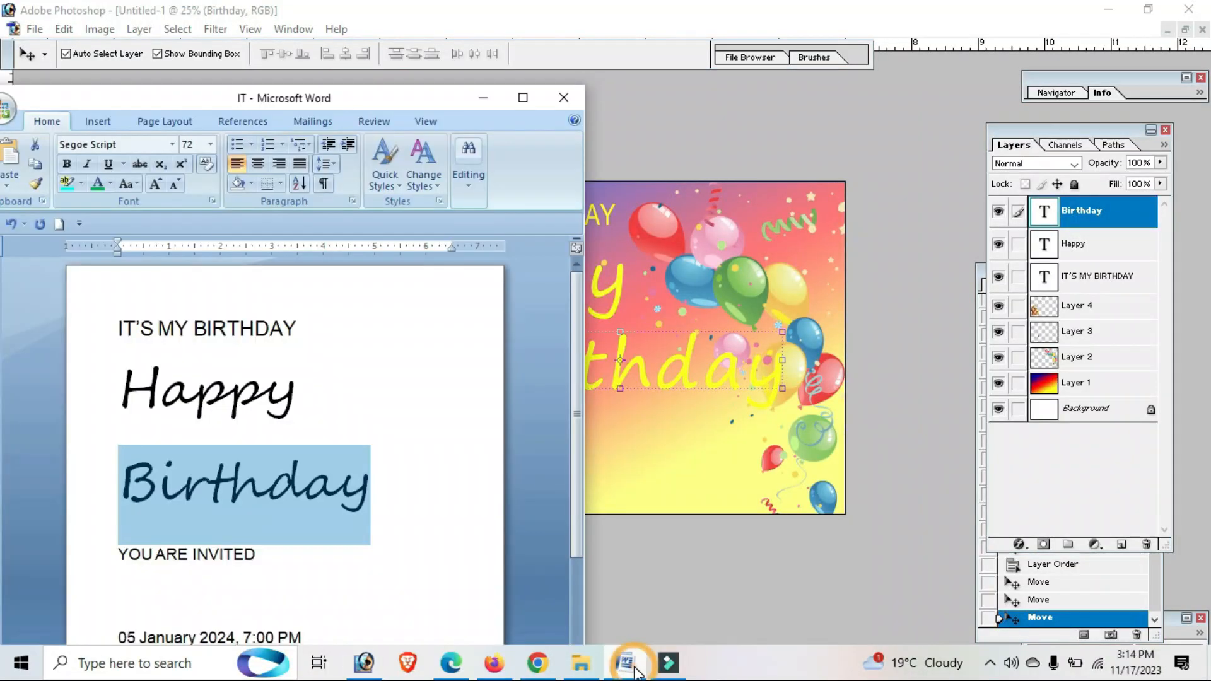
click(239, 561)
drag(258, 555, 123, 550)
key(ctrl+c)
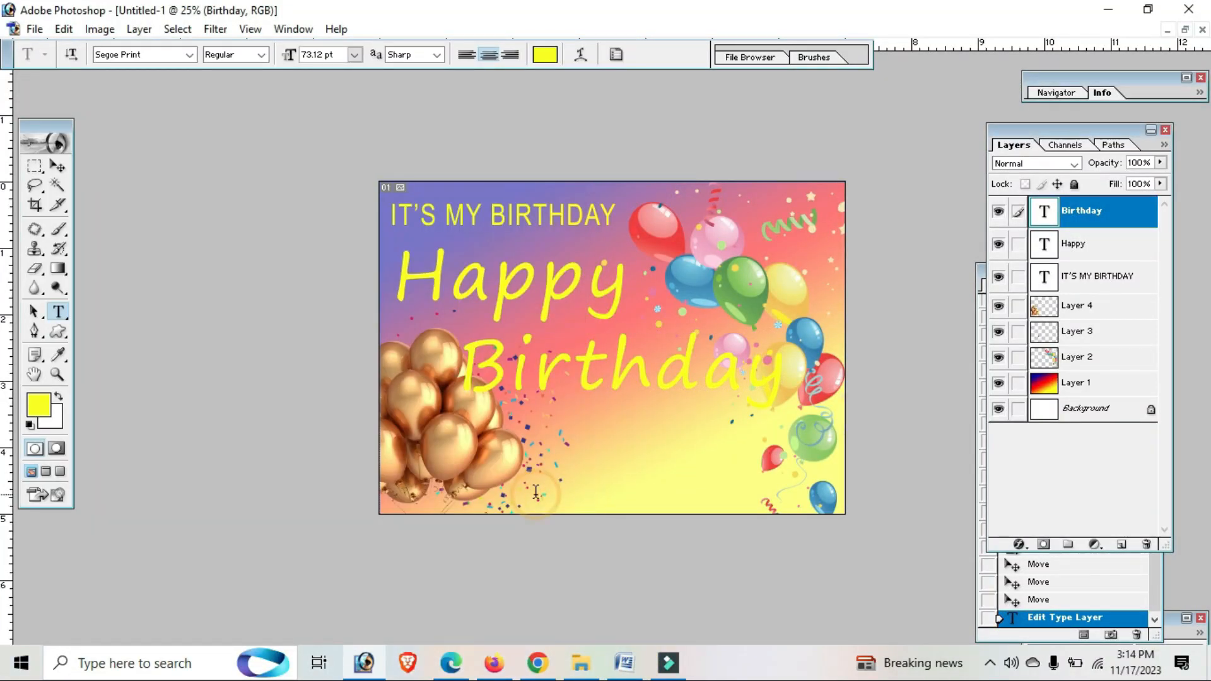
click(536, 492)
key(ctrl+v)
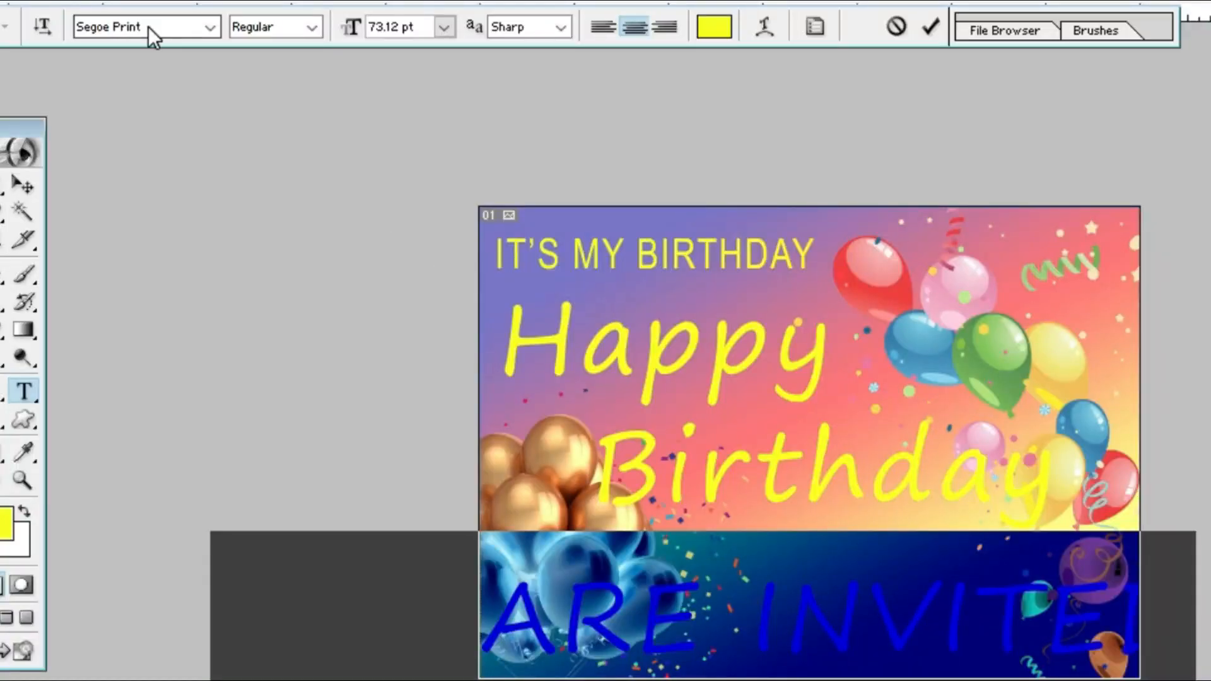
Set the font of the YOU ARE INVITED text to Arial.
click(149, 26)
text(Arial)
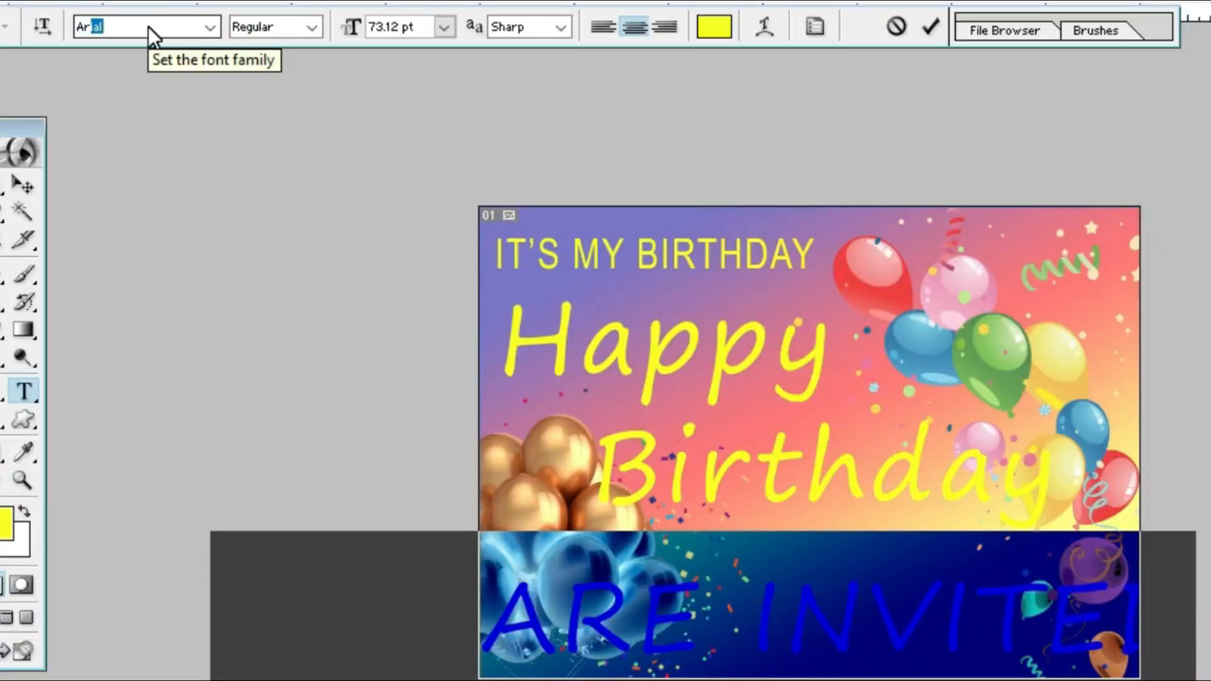
key(Return)
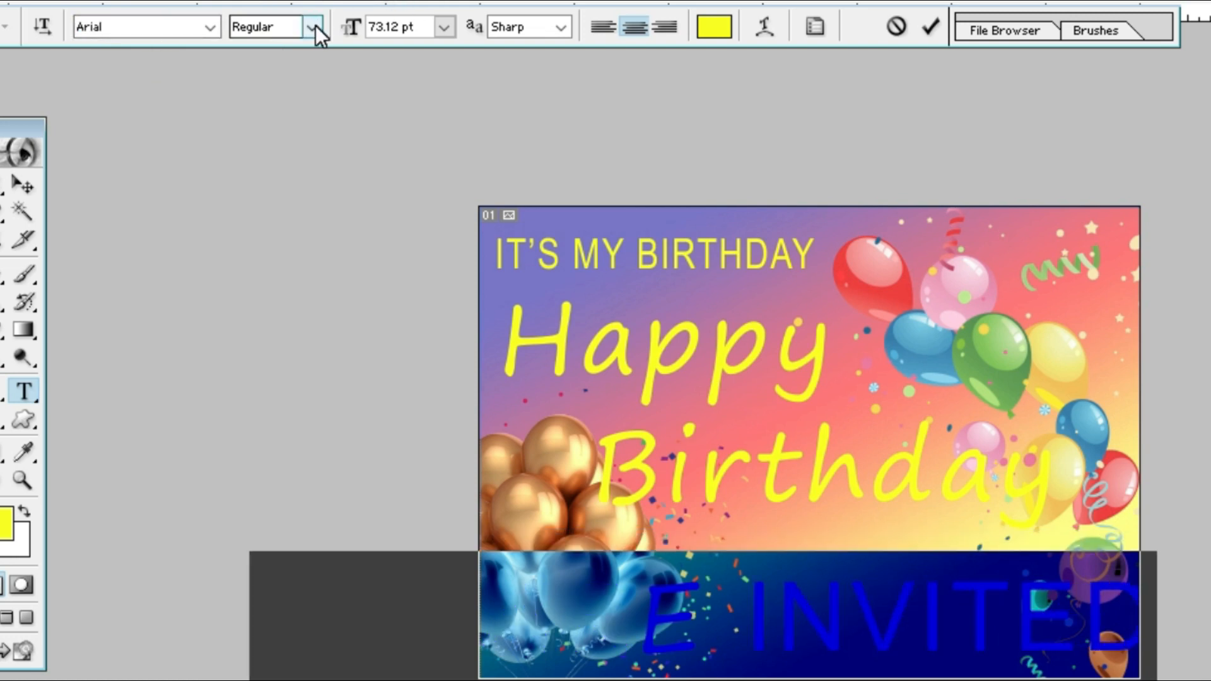
Set the YOU ARE INVITED text to the Narrow font style and reduce its size to 33.12 pt.
click(311, 27)
click(285, 48)
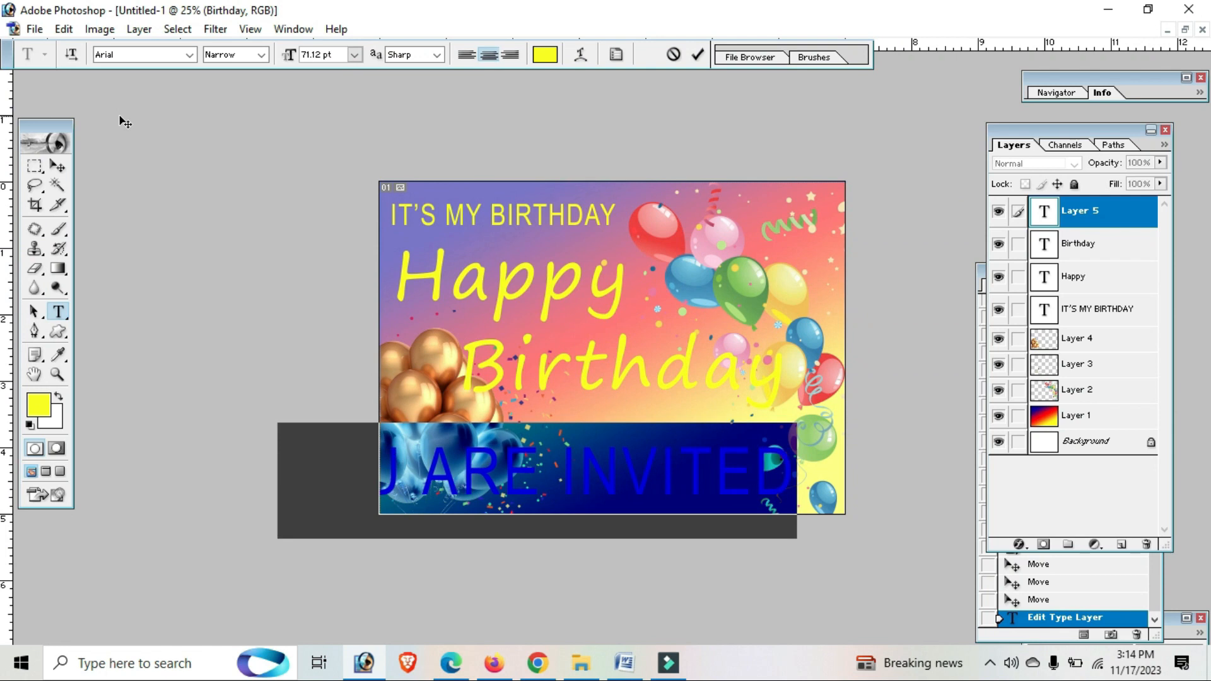
key(ctrl+shift+comma)
key(ctrl+shift+comma)
key(ctrl+shift+comma)
key(ctrl+shift+comma)
key(ctrl+shift+comma)
key(ctrl+shift+comma)
key(ctrl+shift+comma)
key(ctrl+shift+comma)
key(ctrl+shift+comma)
key(ctrl+shift+comma)
key(ctrl+shift+comma)
key(ctrl+shift+comma)
key(ctrl+shift+comma)
key(ctrl+shift+comma)
key(ctrl+shift+comma)
key(ctrl+shift+comma)
key(ctrl+shift+comma)
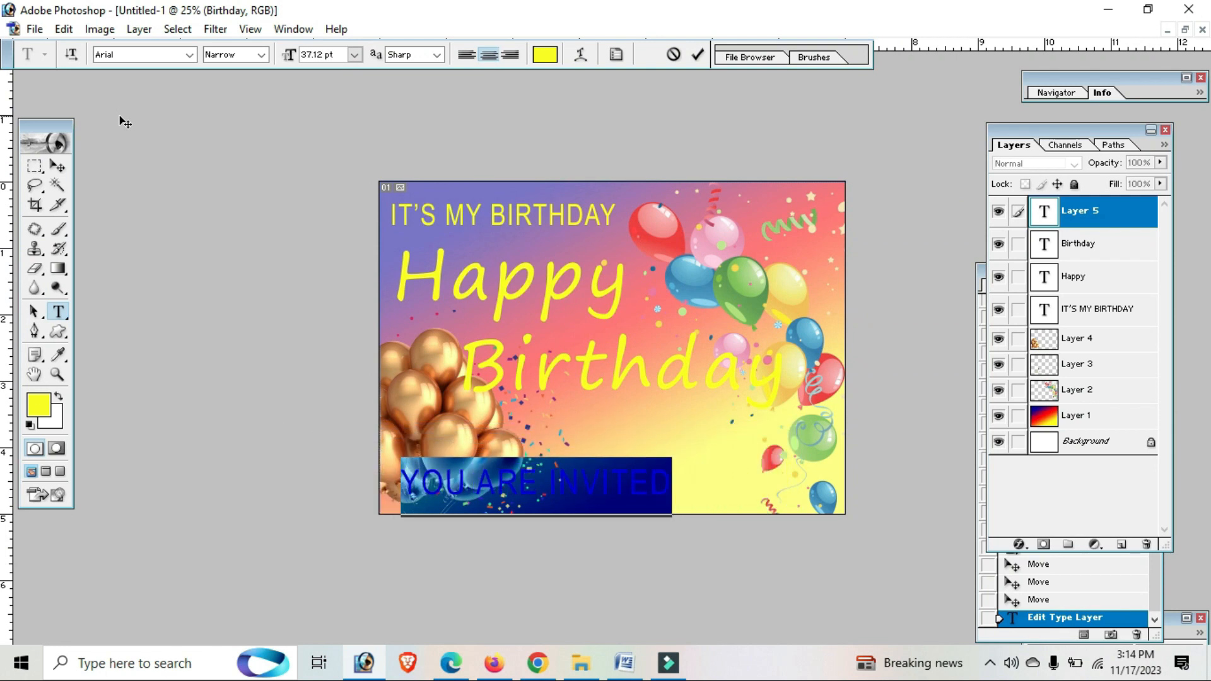
key(ctrl+shift+comma)
key(ctrl+shift+comma)
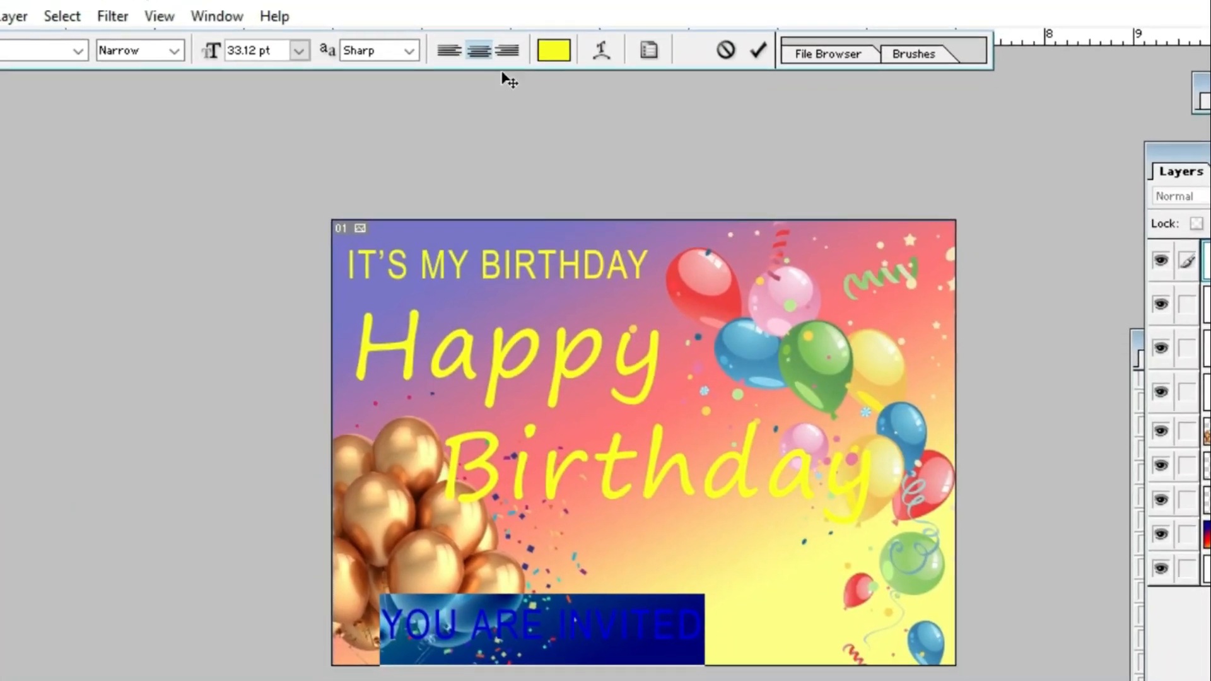
Color the YOU ARE INVITED text black and move it beneath the word Birthday, clear of the gold balloons.
click(554, 50)
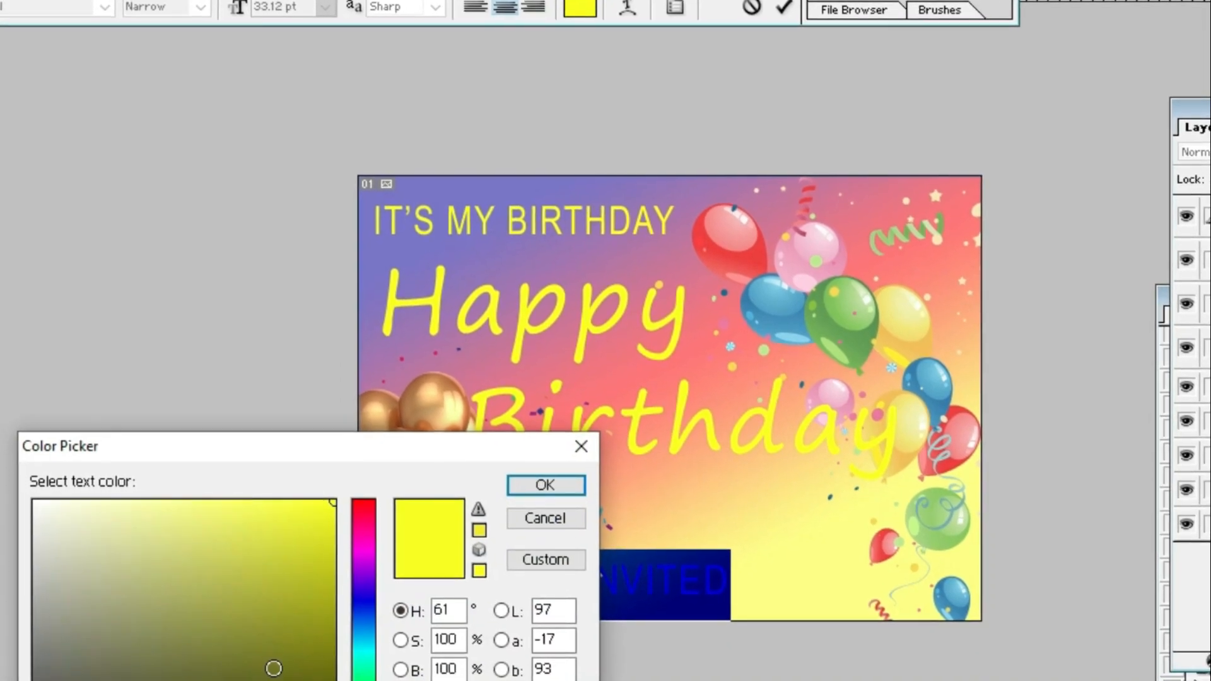
drag(273, 669, 341, 680)
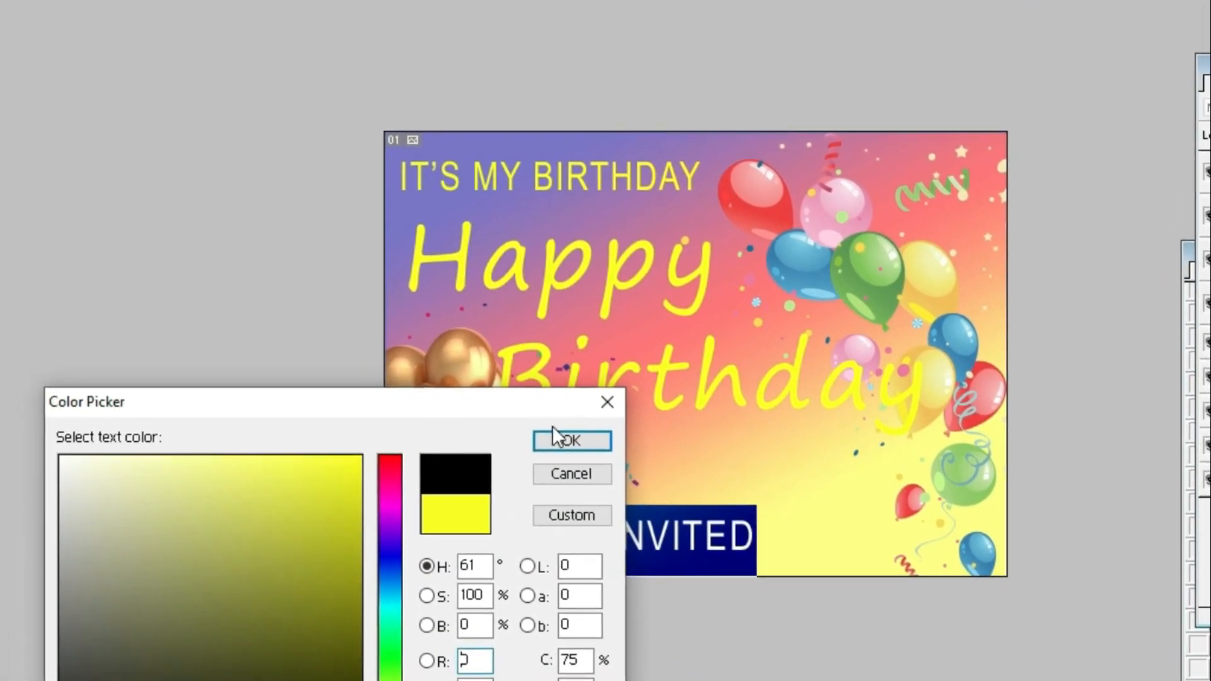
click(558, 438)
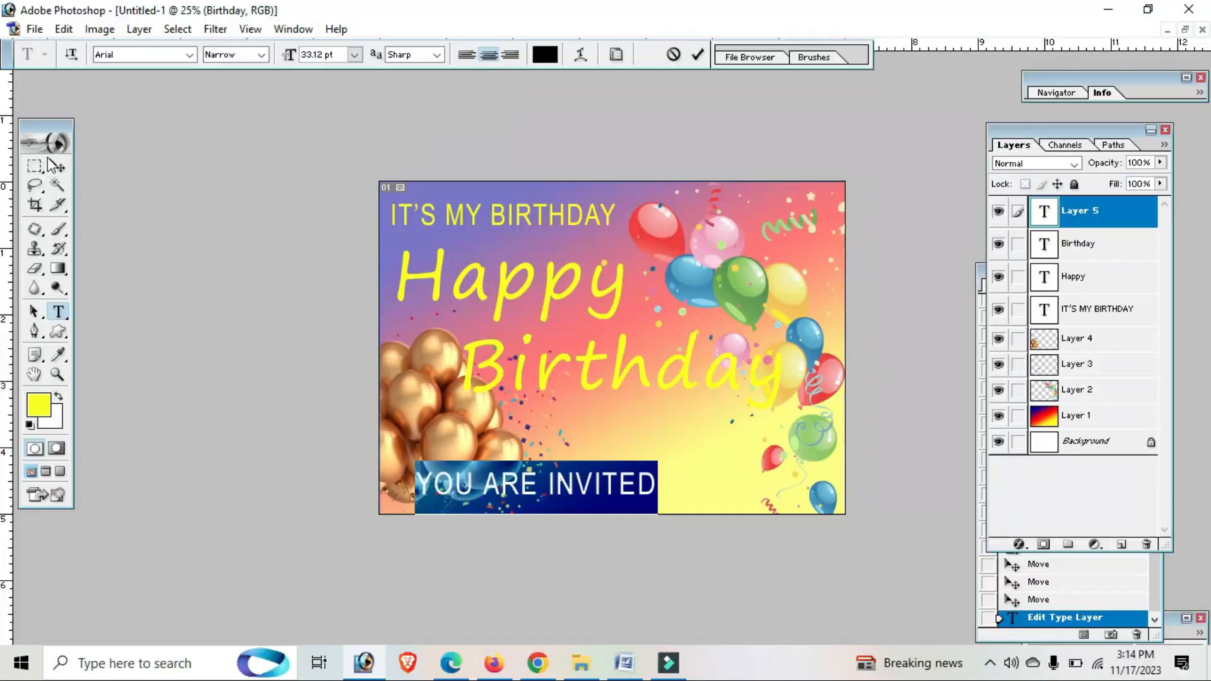
click(58, 166)
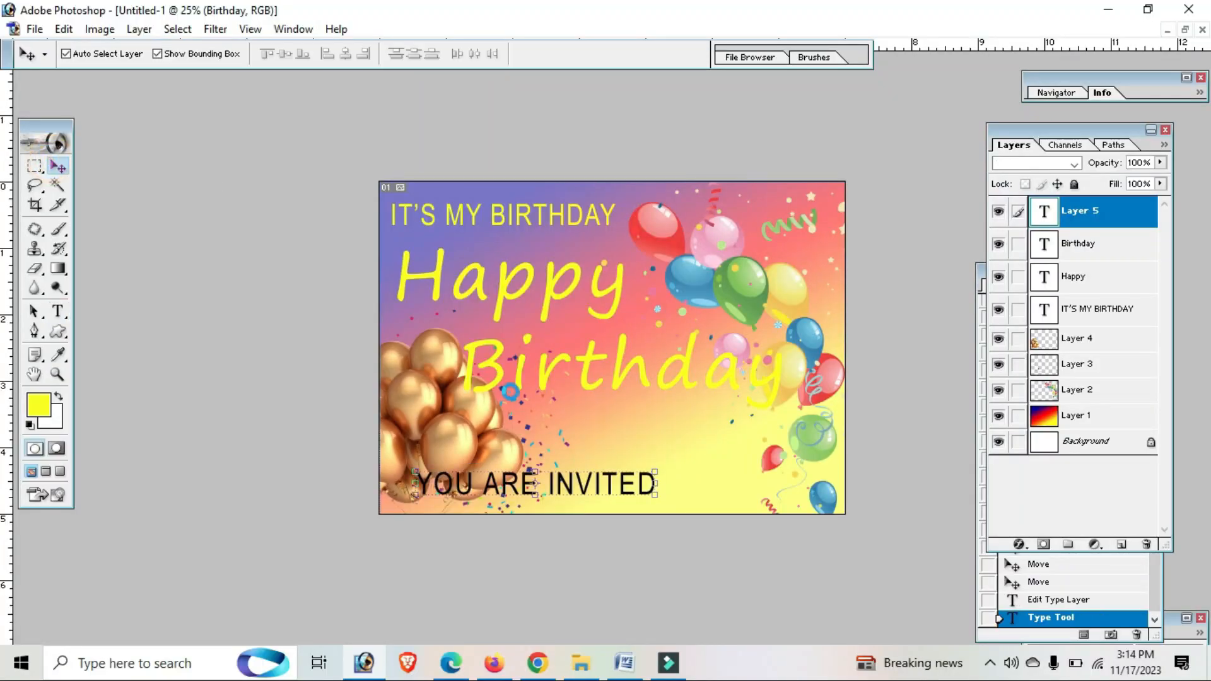
drag(570, 482, 676, 437)
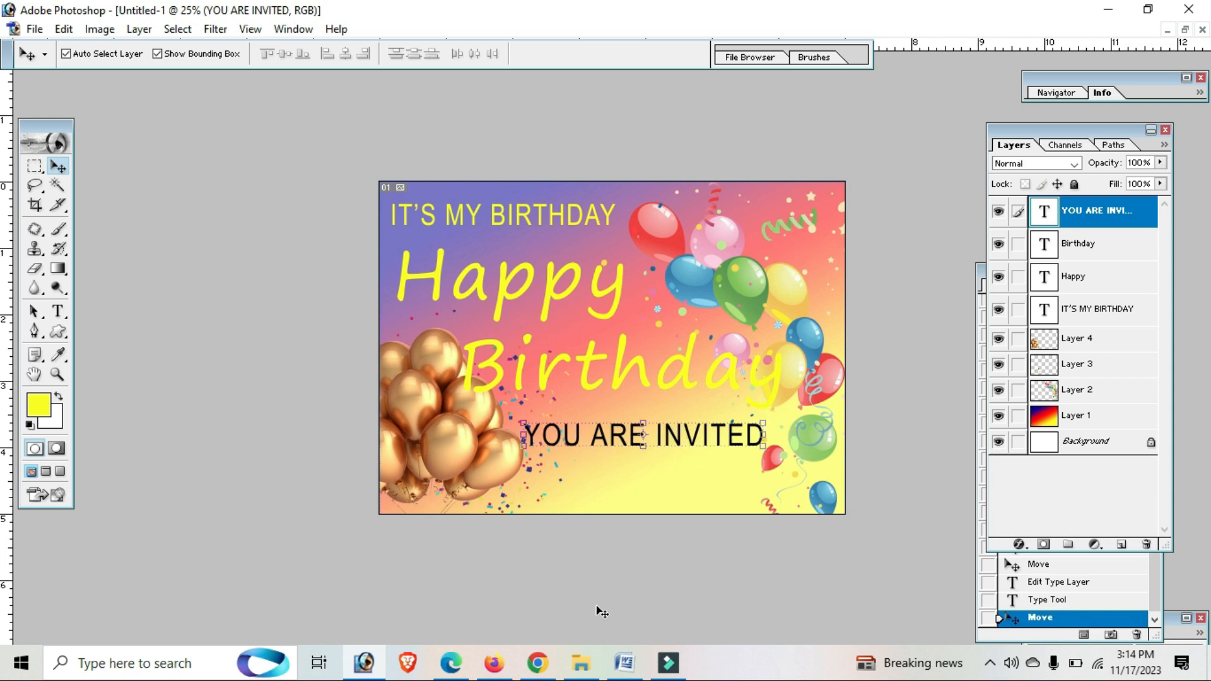
Switch to the Word document, copy the date and venue lines and paste them as new text near the card's lower edge.
click(623, 663)
drag(263, 600, 111, 579)
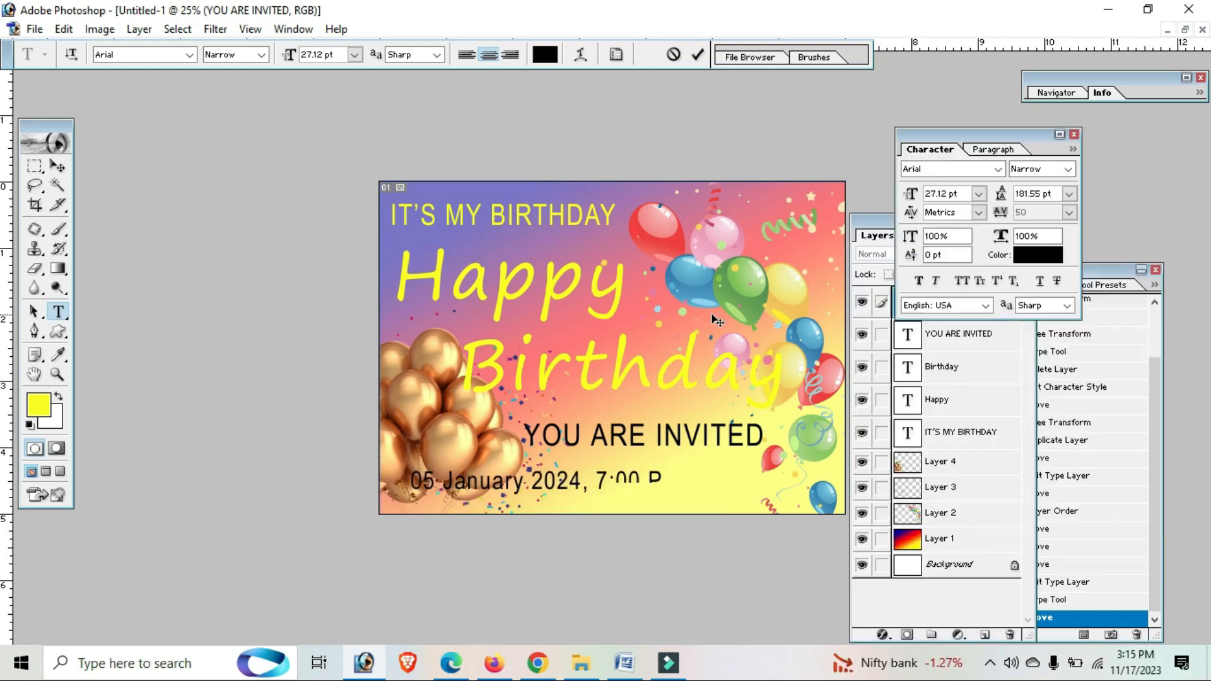
Set the date and venue text's leading to 20 pt and reduce its font size to 17.12 pt.
key(ctrl+a)
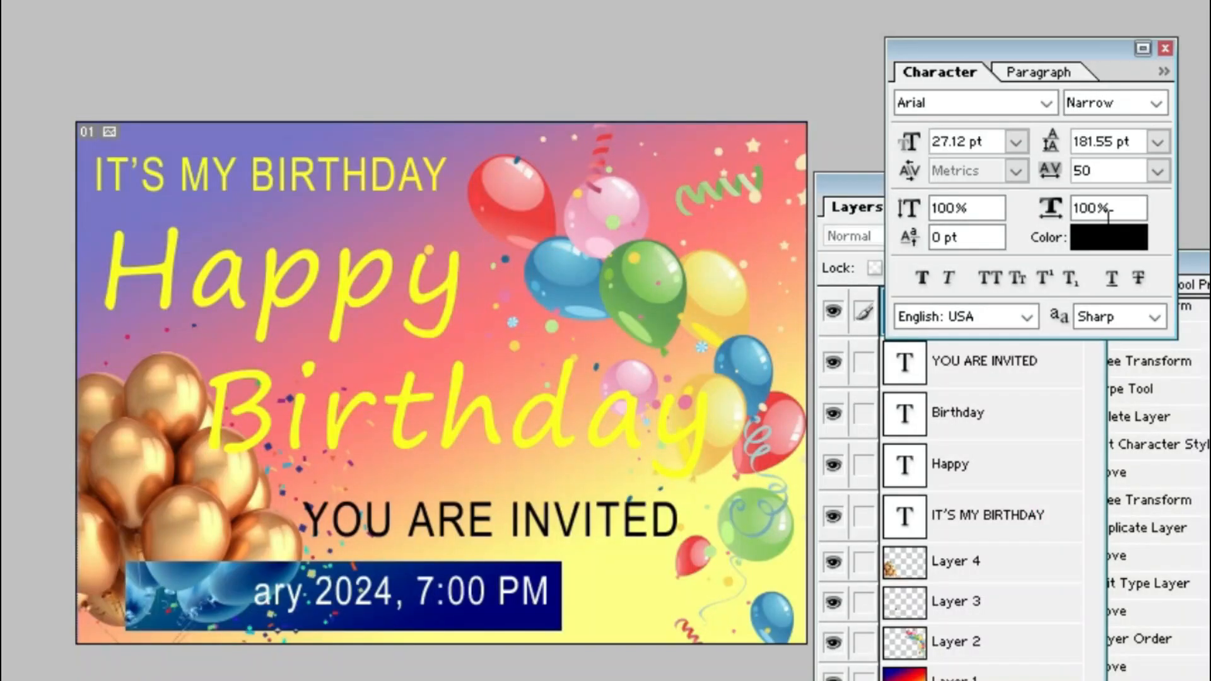
double_click(1104, 140)
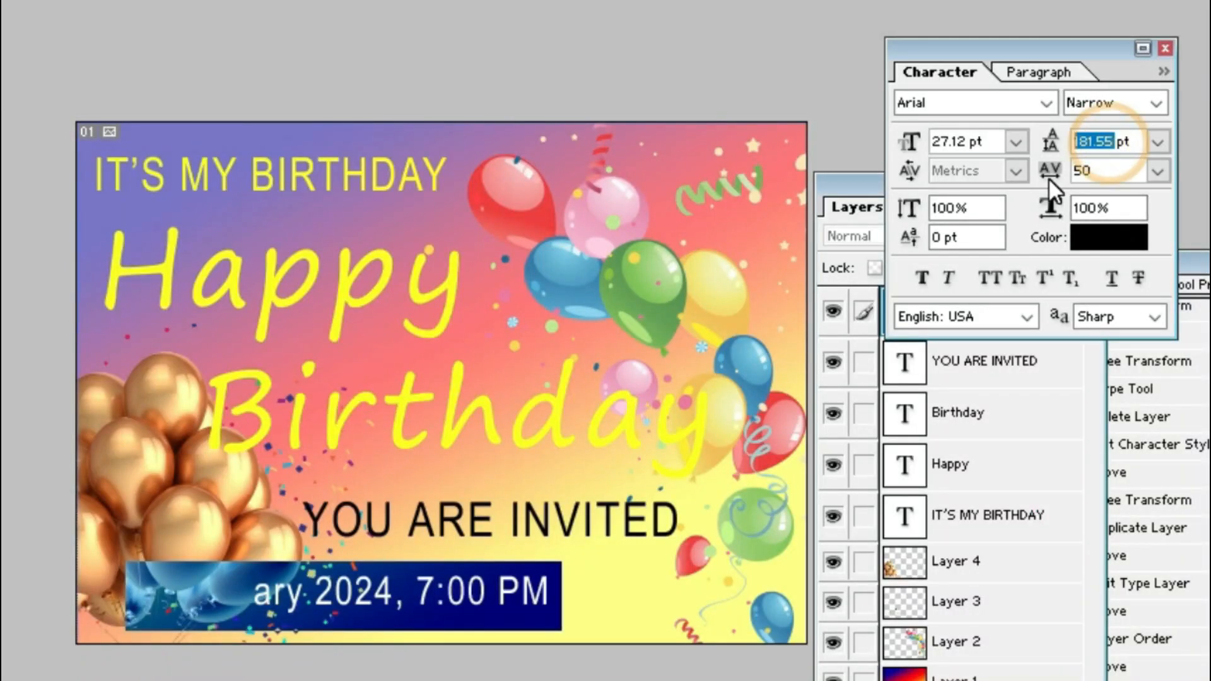
text(30)
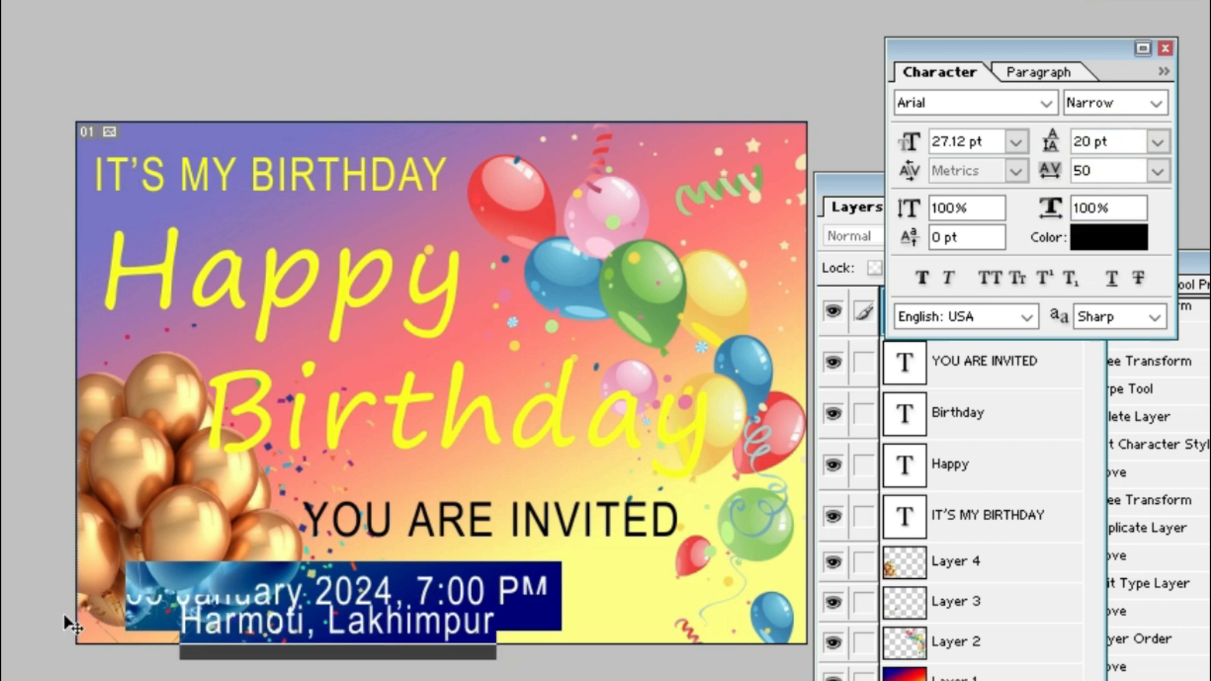
key(ctrl+shift+comma)
key(ctrl+shift+comma)
key(ctrl+shift+comma)
key(ctrl+shift+comma)
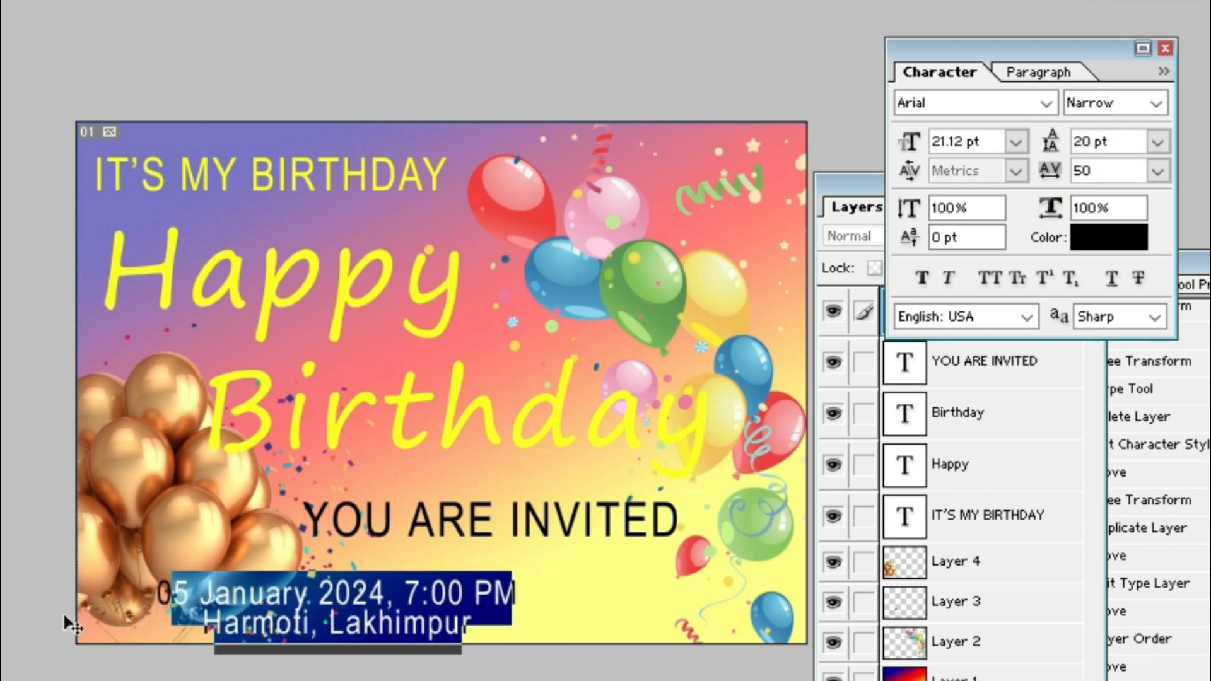
key(ctrl+shift+comma)
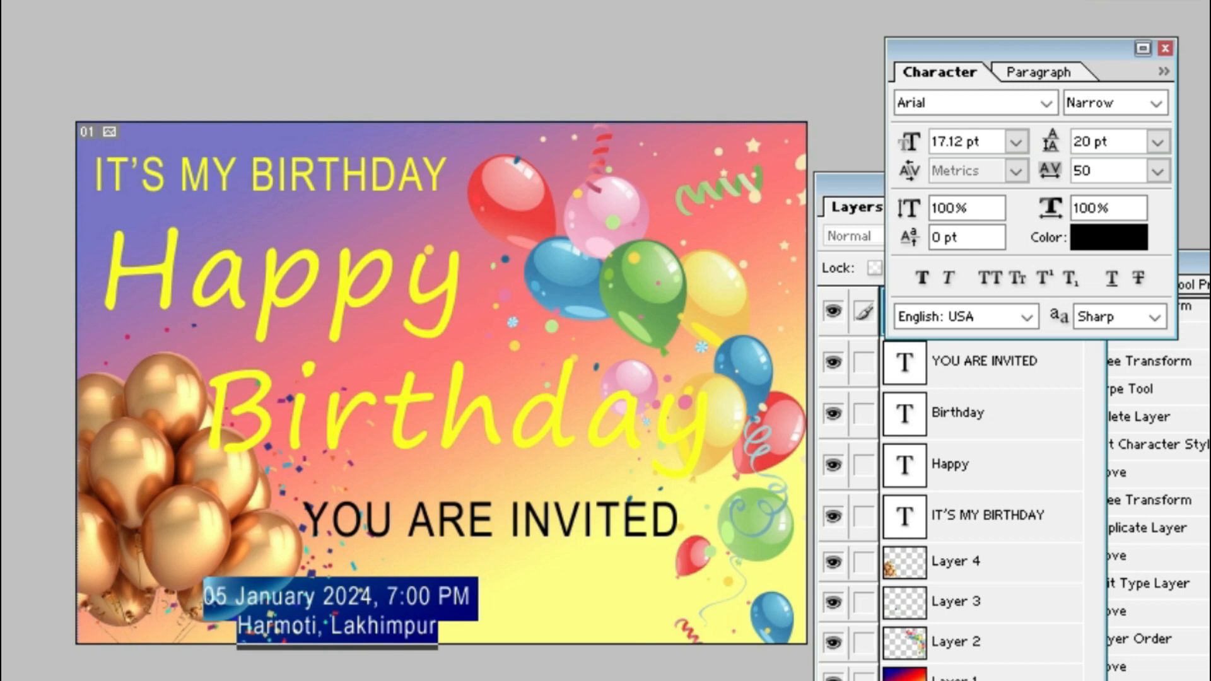
Move the date and venue text so it sits beneath the YOU ARE INVITED line.
click(396, 597)
drag(398, 598, 648, 601)
key(Return)
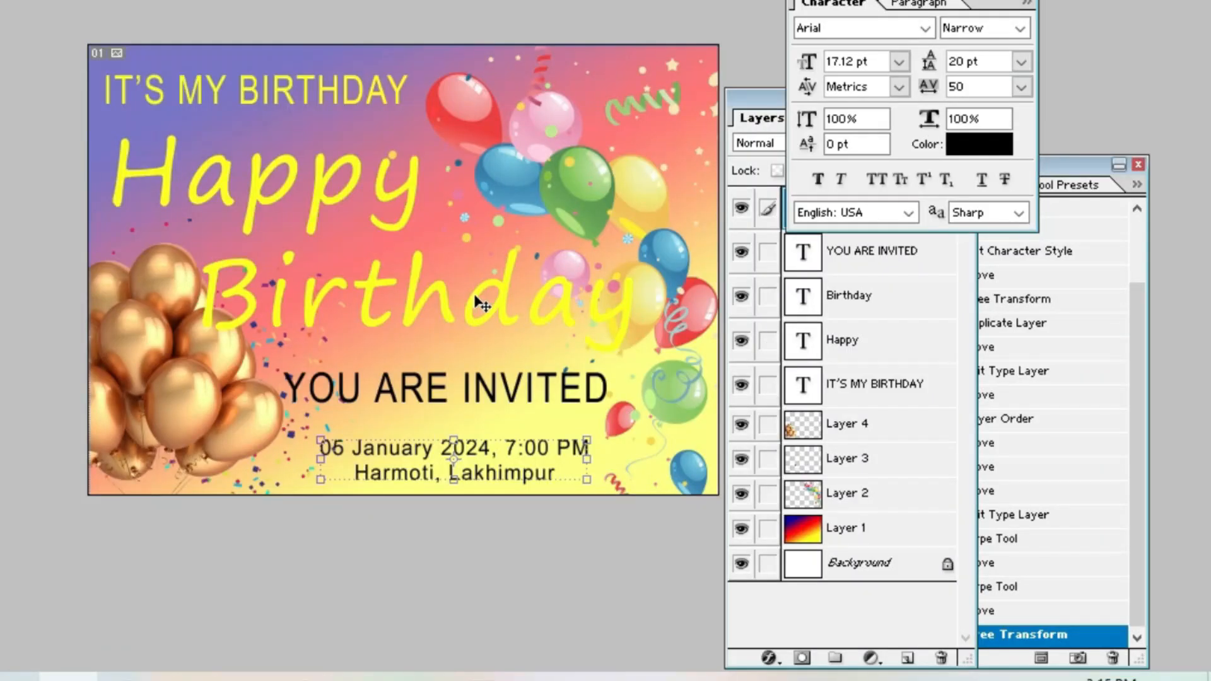
Apply a linear Gradient Overlay with the Blue, Red, Yellow preset to the Birthday text layer.
click(523, 409)
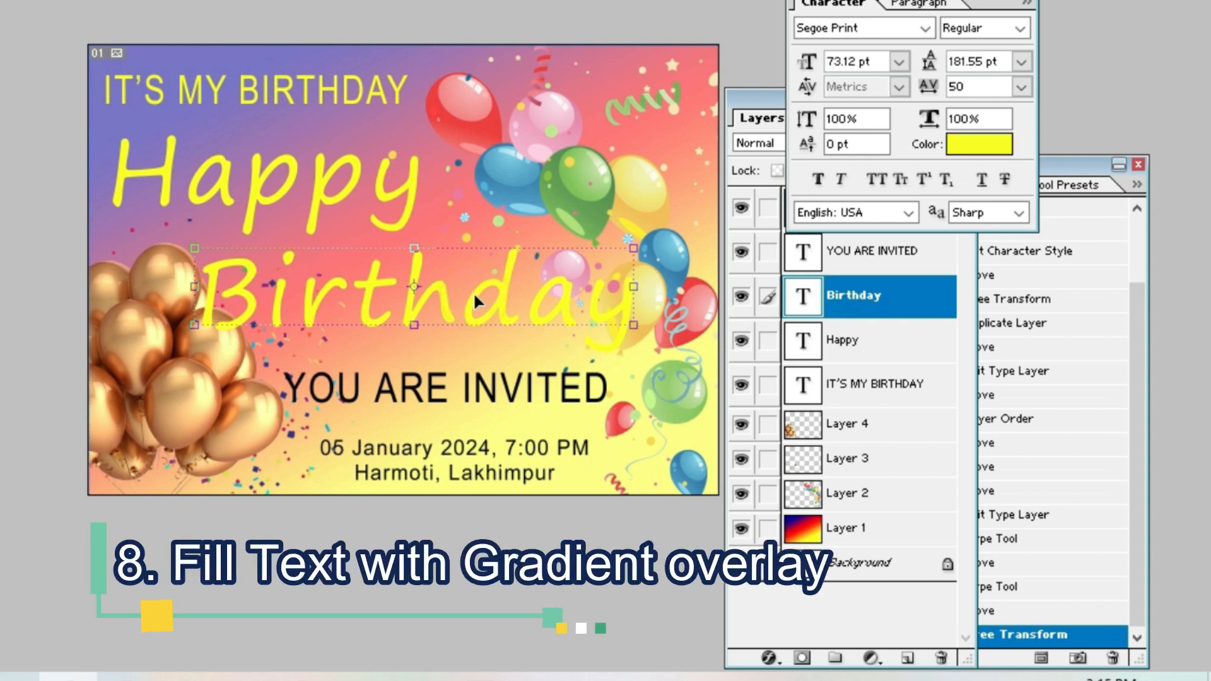
click(769, 657)
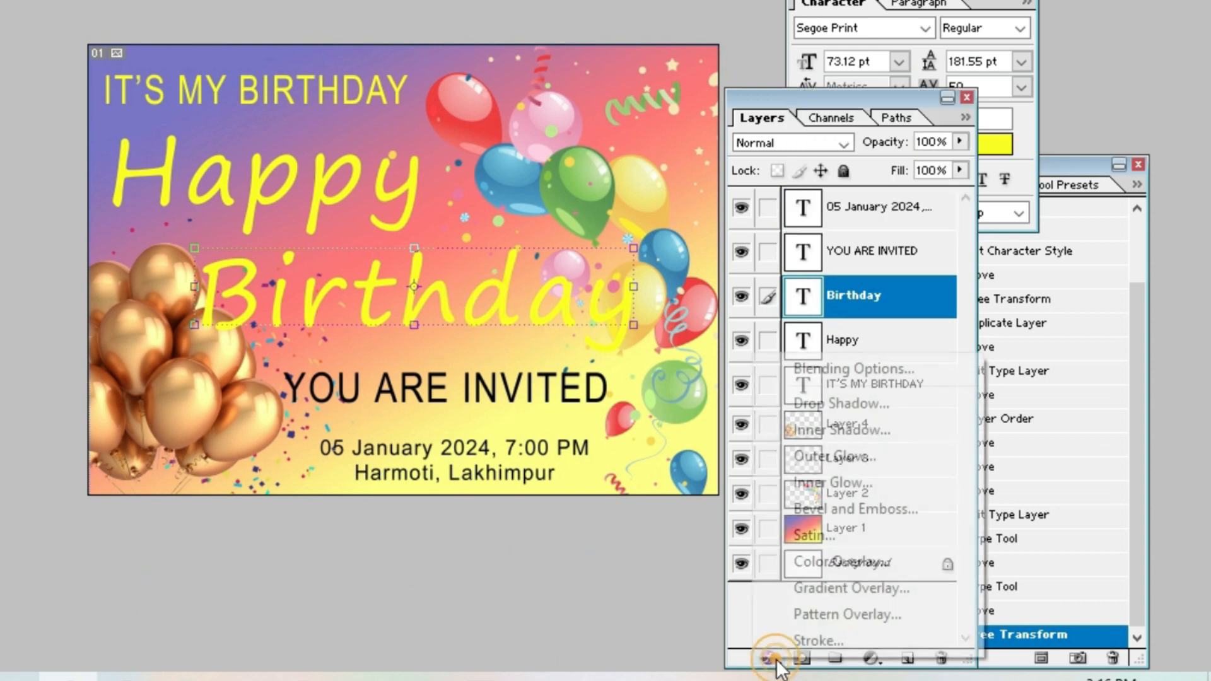
click(831, 587)
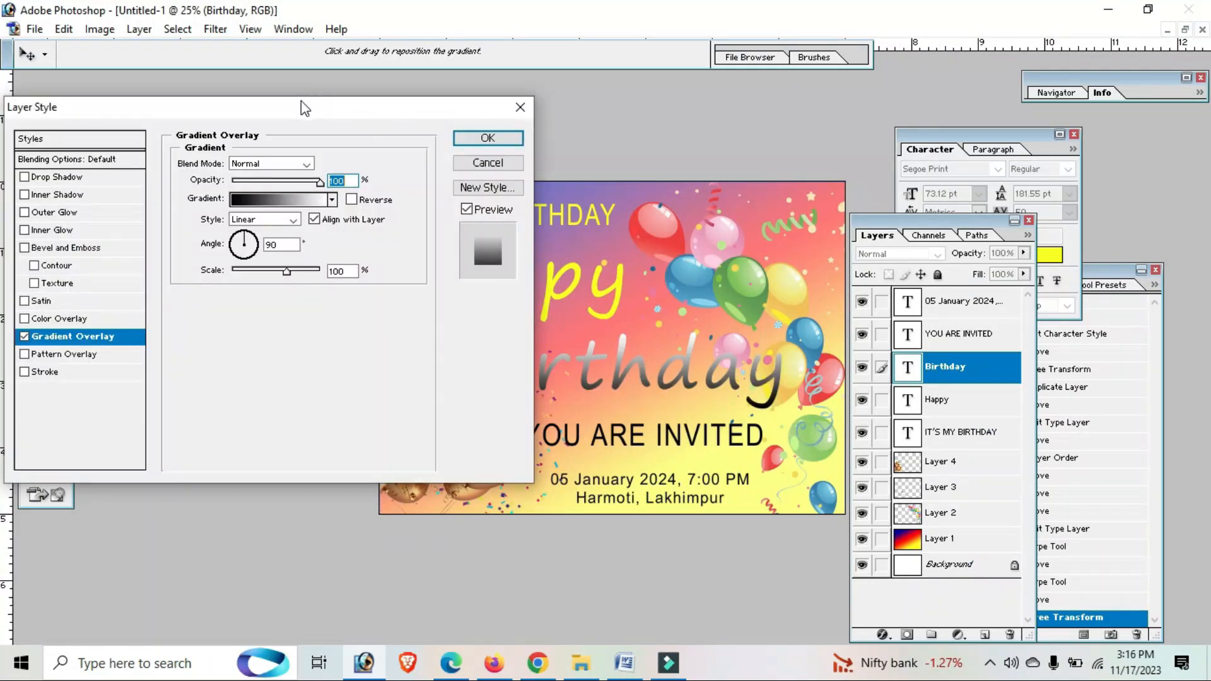
click(257, 200)
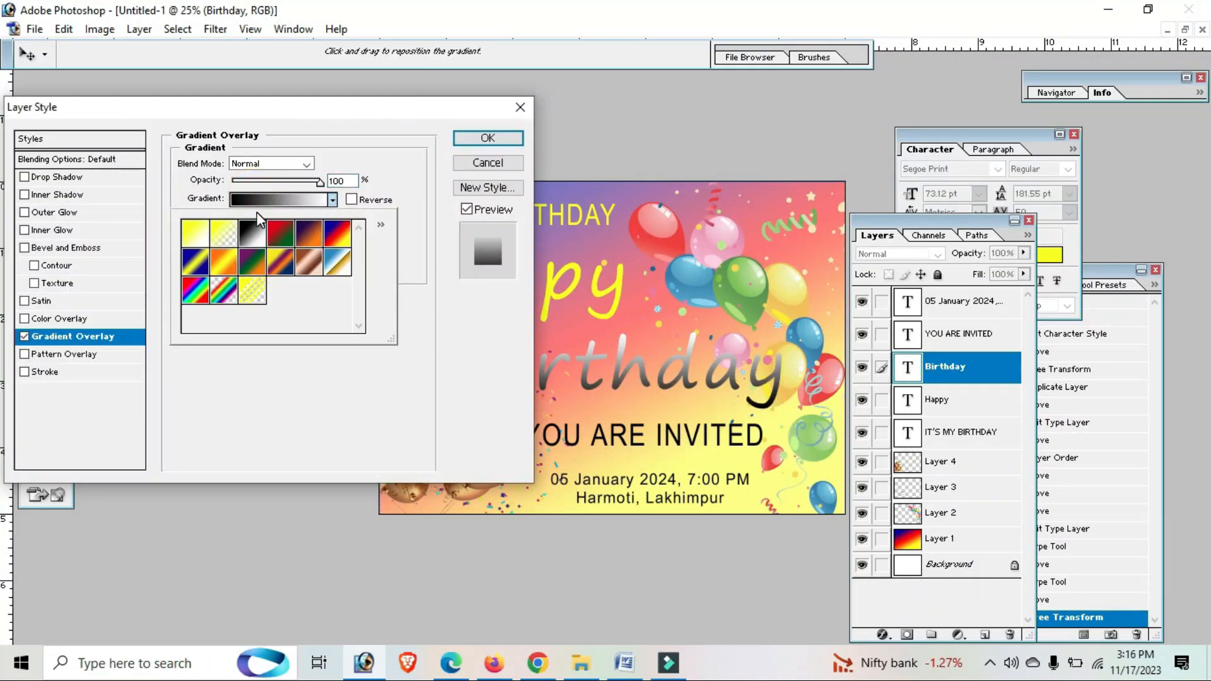
click(336, 243)
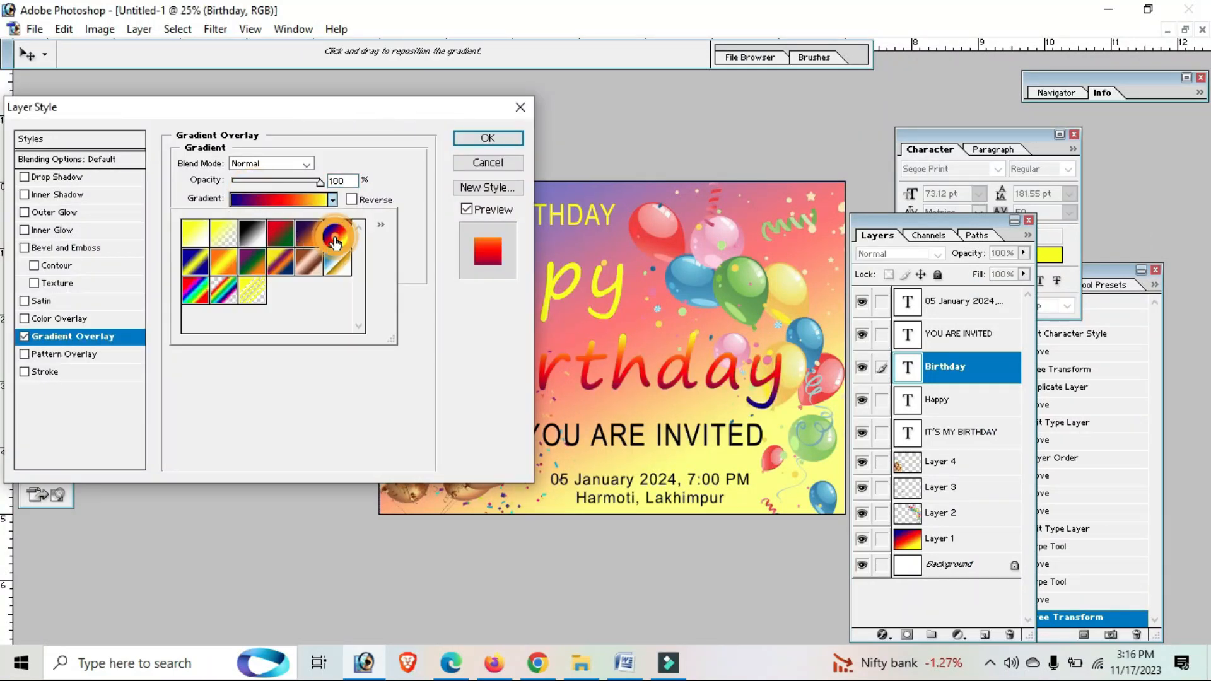
Add a white outside stroke to the Birthday text and increase the stroke size slightly.
click(40, 372)
click(212, 268)
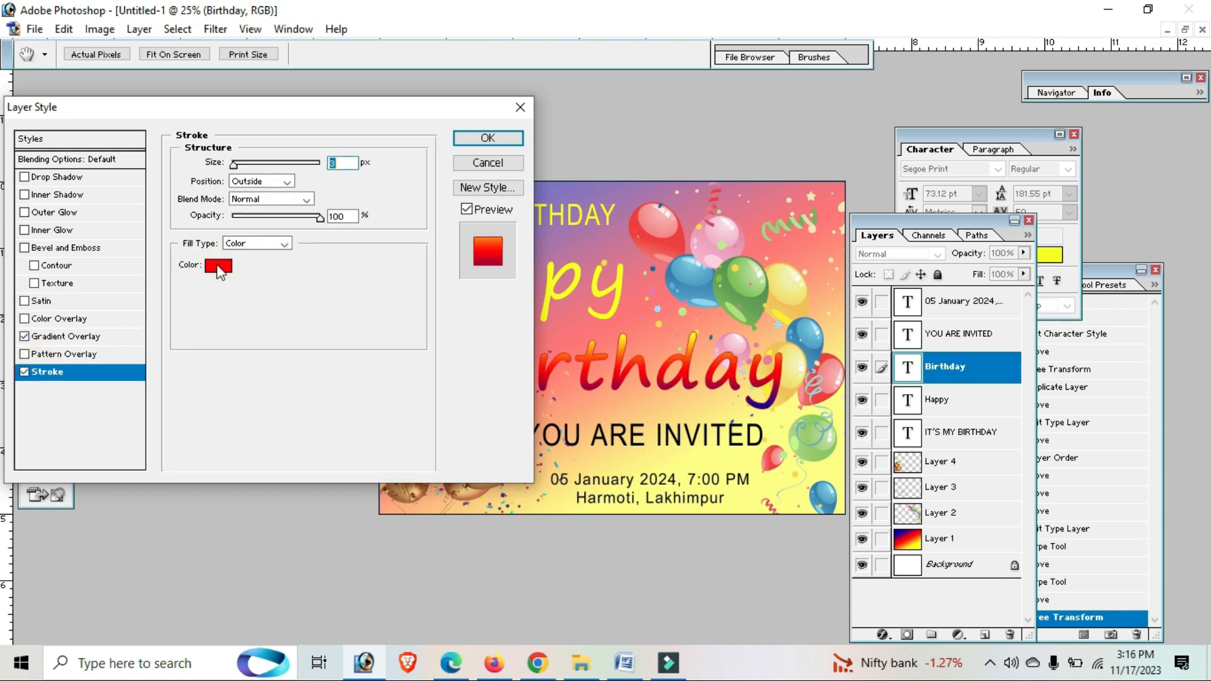
click(137, 425)
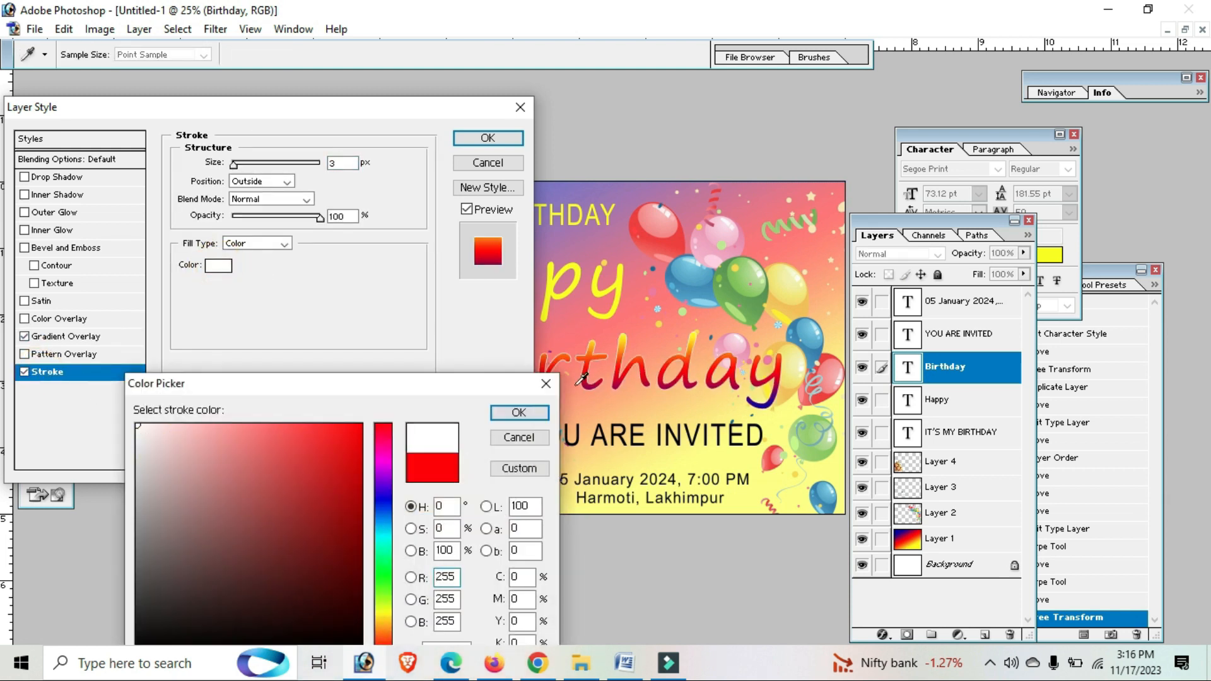
click(519, 414)
drag(234, 166, 242, 165)
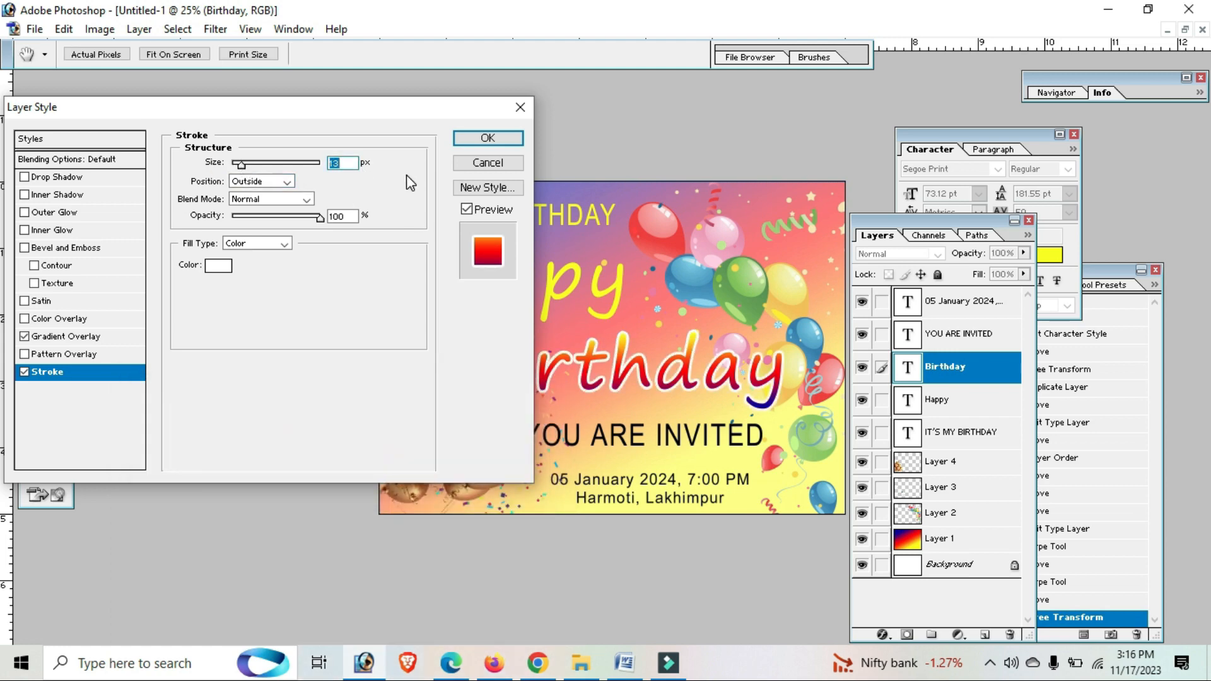
click(487, 137)
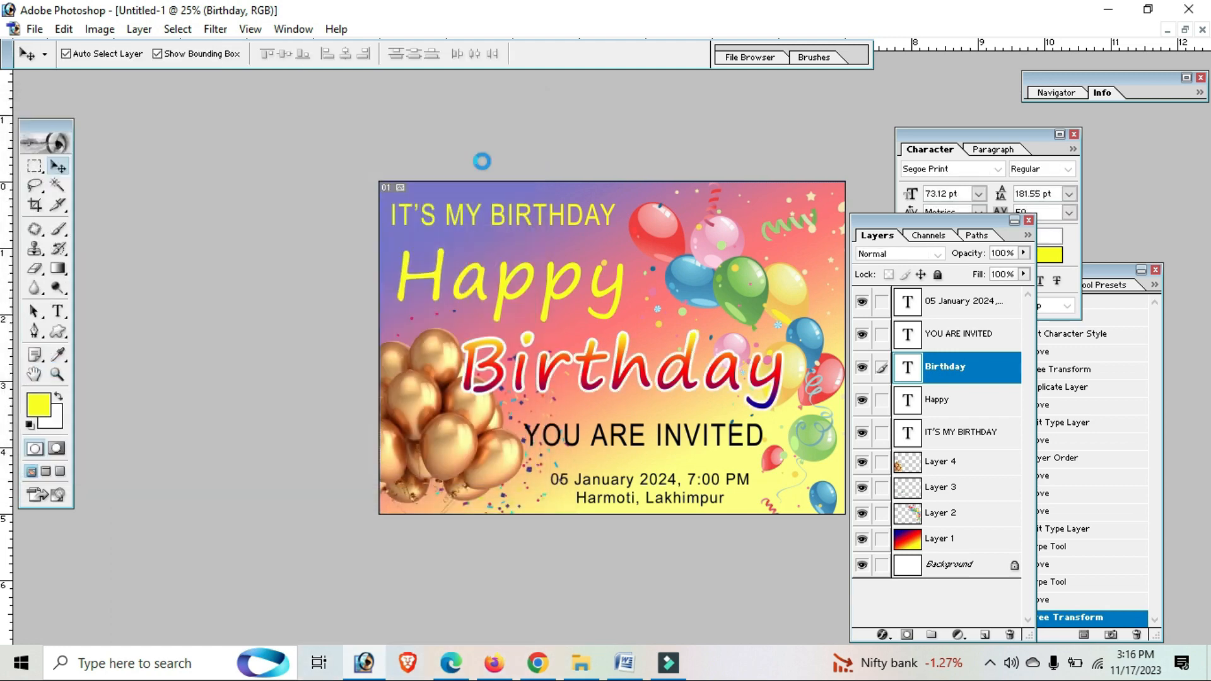
Apply a Gradient Overlay with the Blue, Red, Yellow preset to the Happy text layer.
click(503, 295)
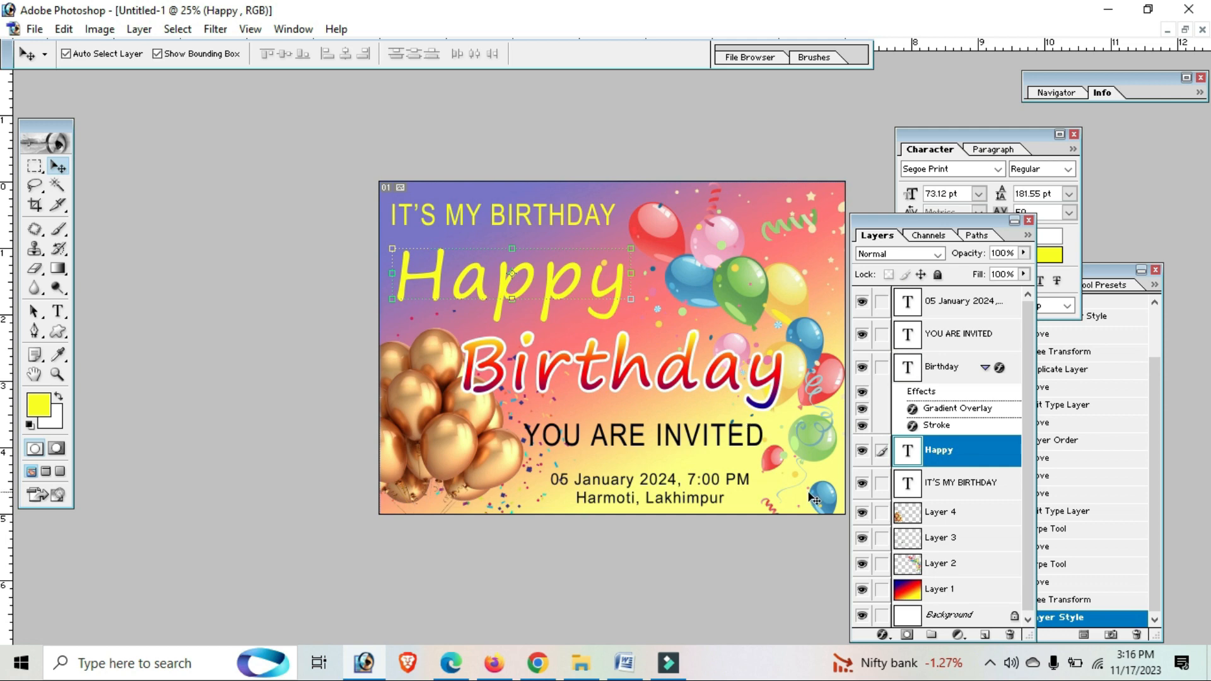
click(882, 635)
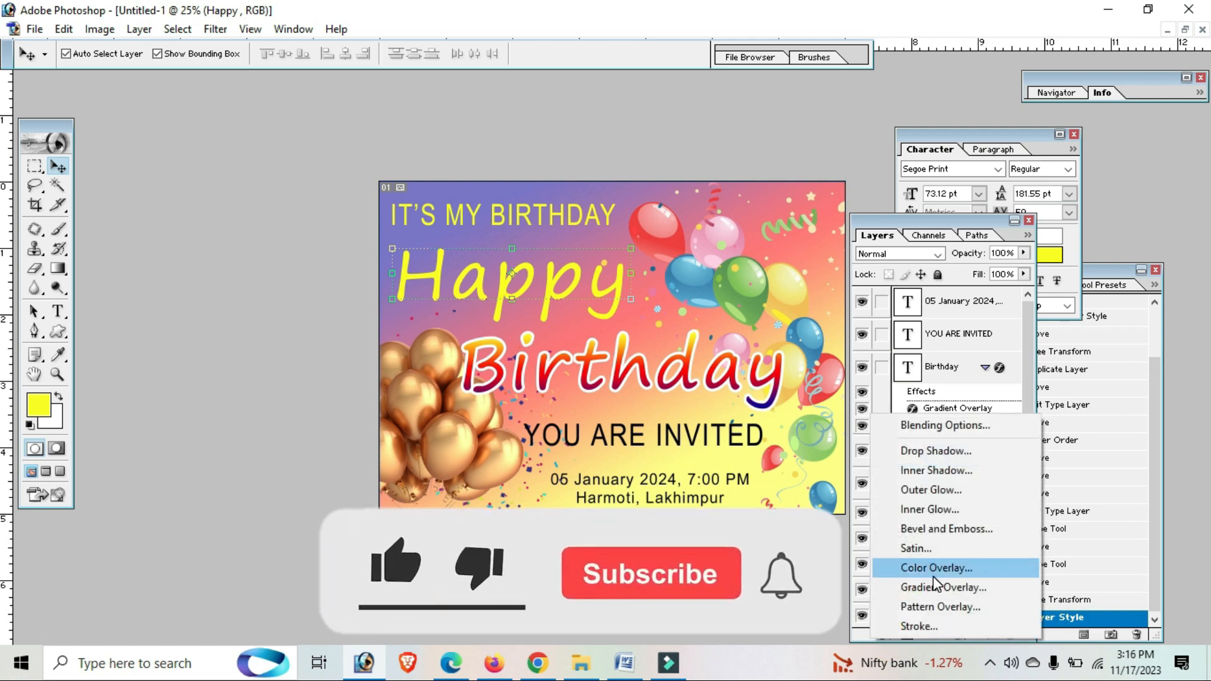
click(935, 587)
click(281, 208)
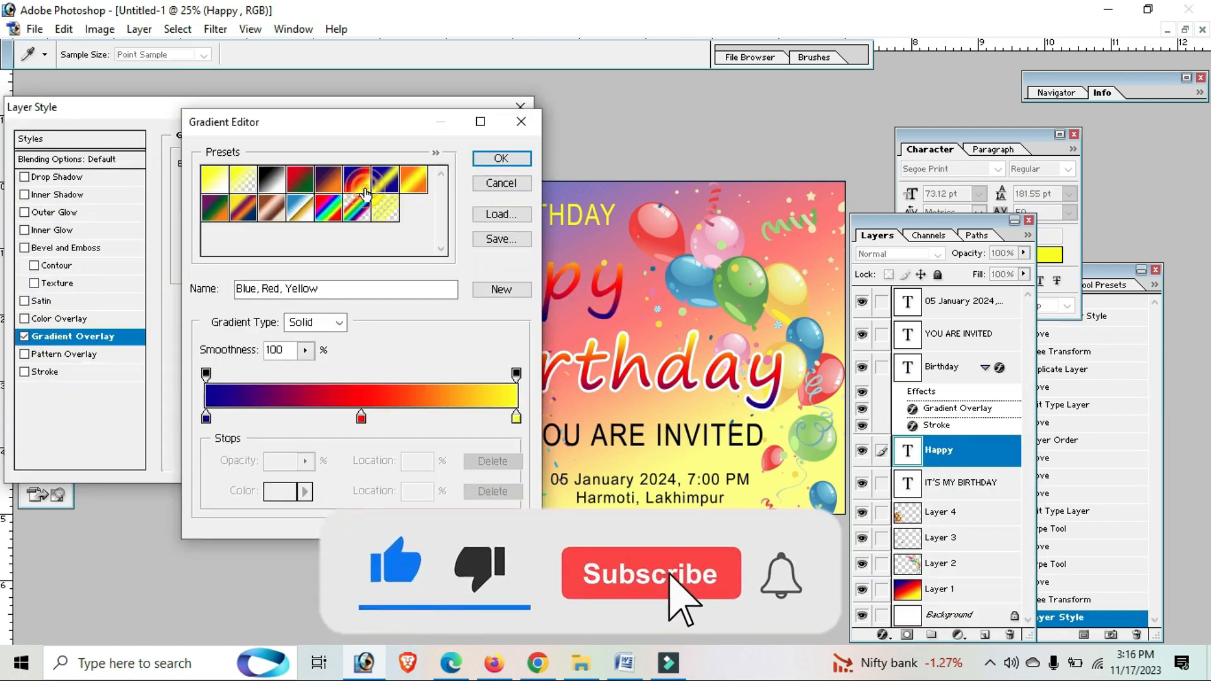
click(502, 158)
Add a white outside stroke to the Happy text to match the Birthday text.
click(44, 372)
click(219, 266)
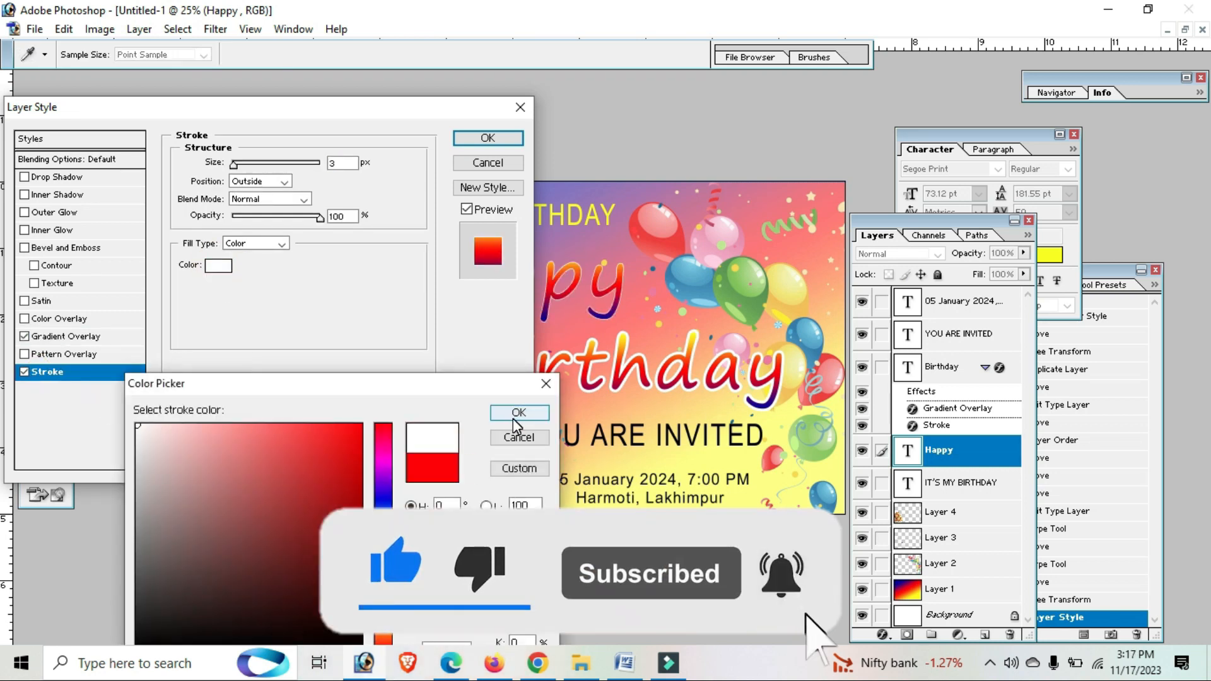
click(519, 413)
click(487, 137)
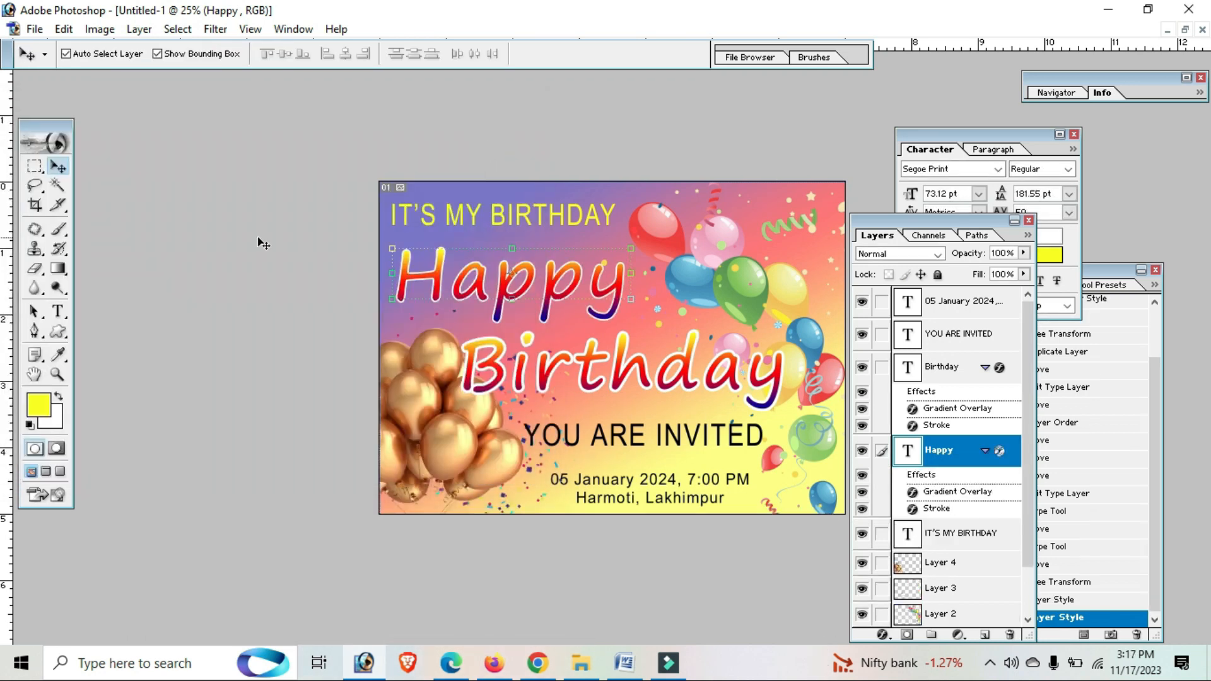